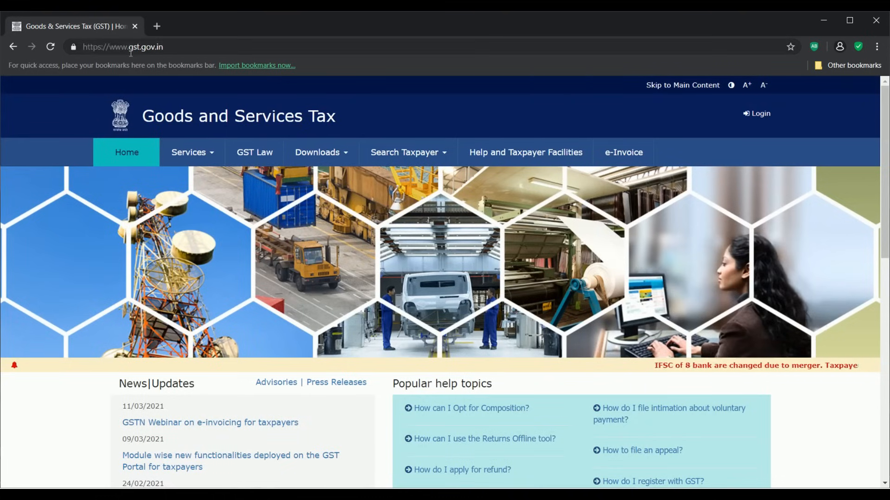
Open the New Registration form from the registration services on gst.gov.in.
drag(169, 50, 130, 51)
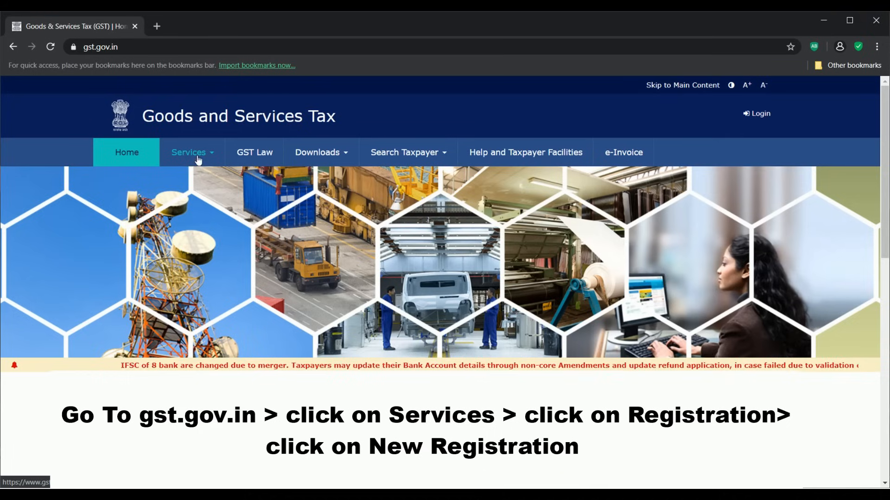
click(204, 157)
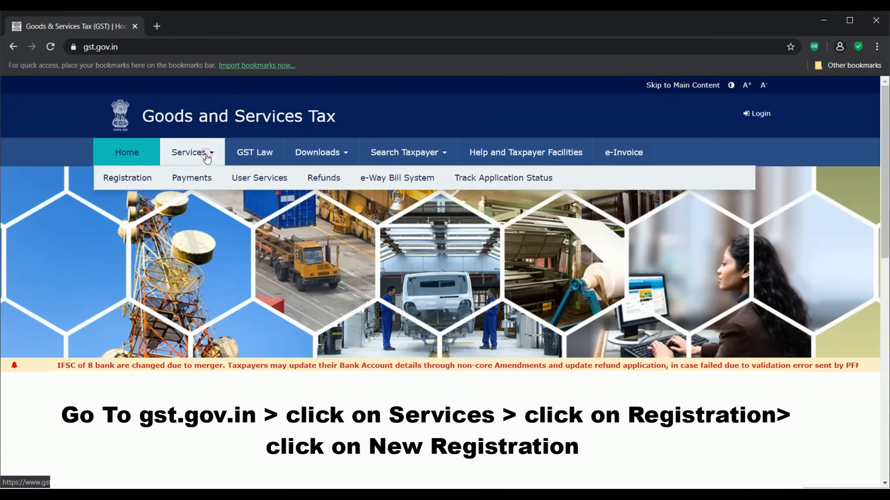
click(130, 180)
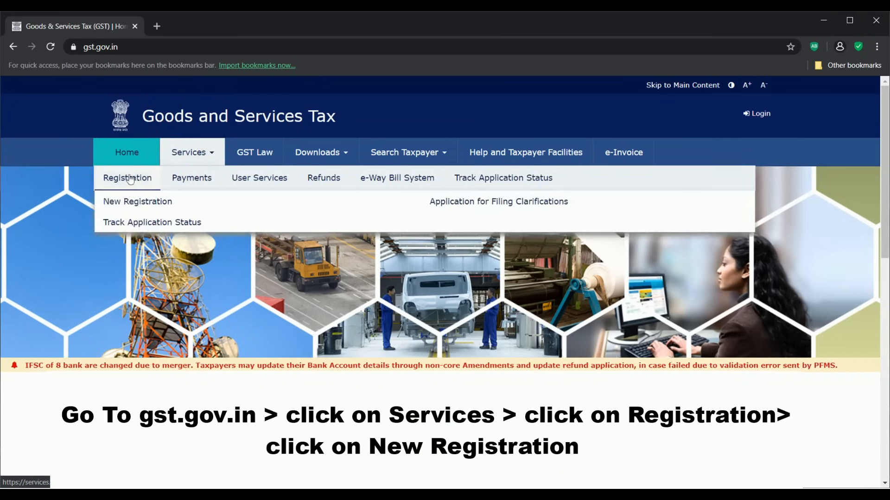
click(131, 200)
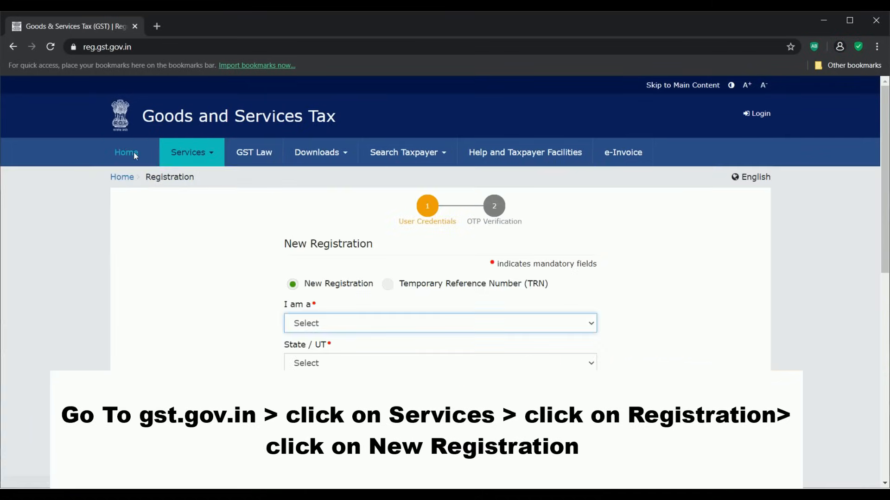
drag(108, 47, 156, 49)
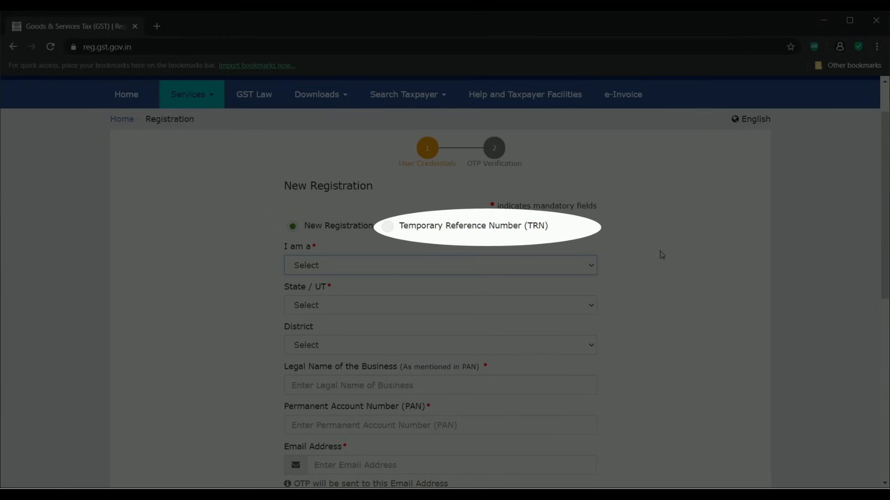
Set the applicant type to Taxpayer, the state to Karnataka and the district to Bengaluru (Bangalore) Urban.
click(663, 255)
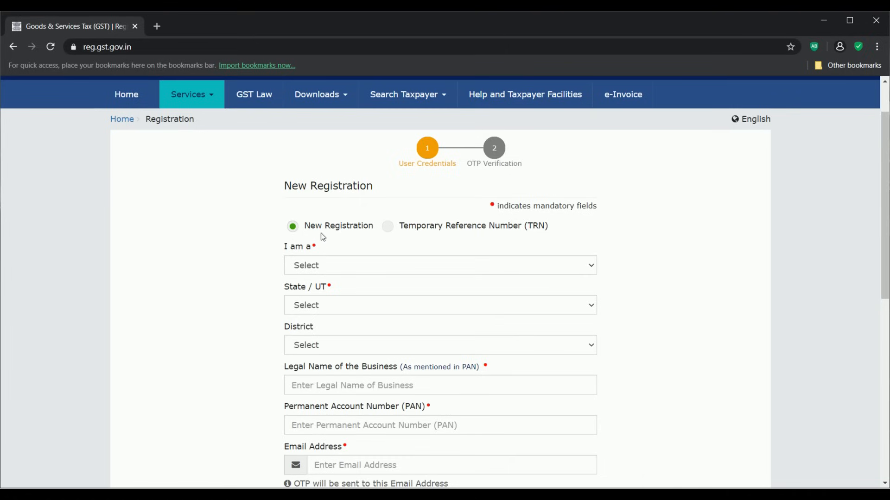
click(593, 268)
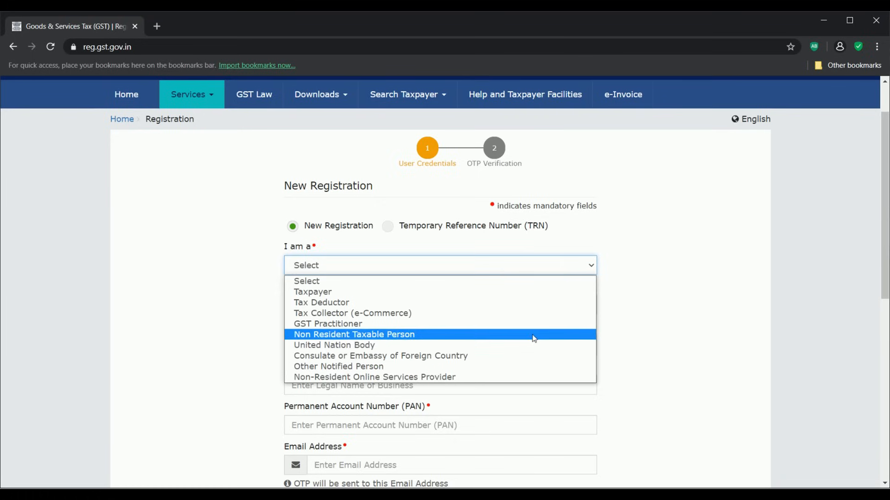
click(391, 292)
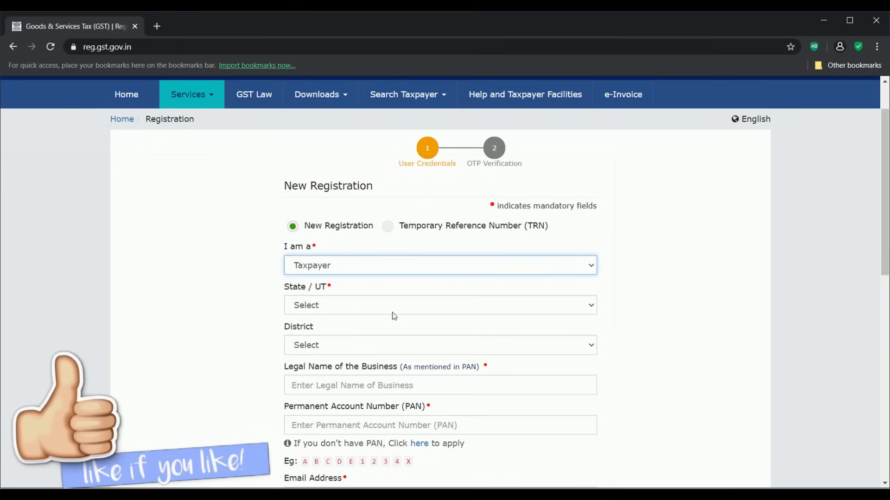
click(592, 307)
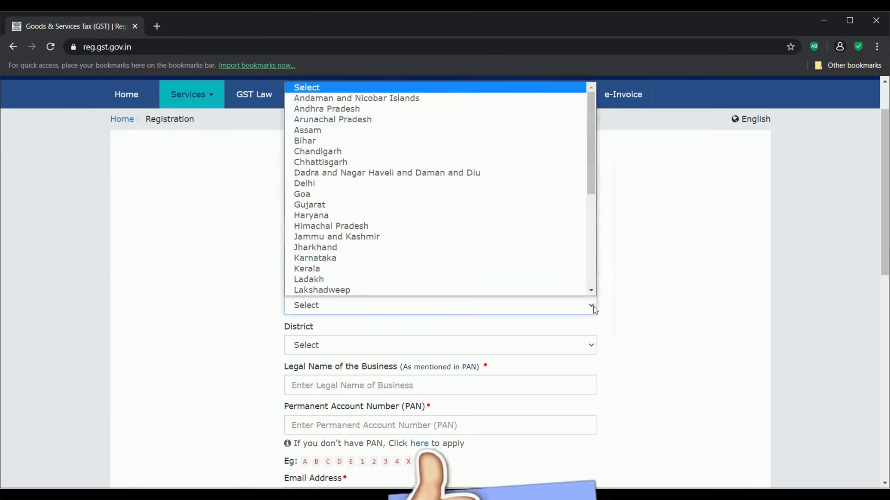
click(537, 237)
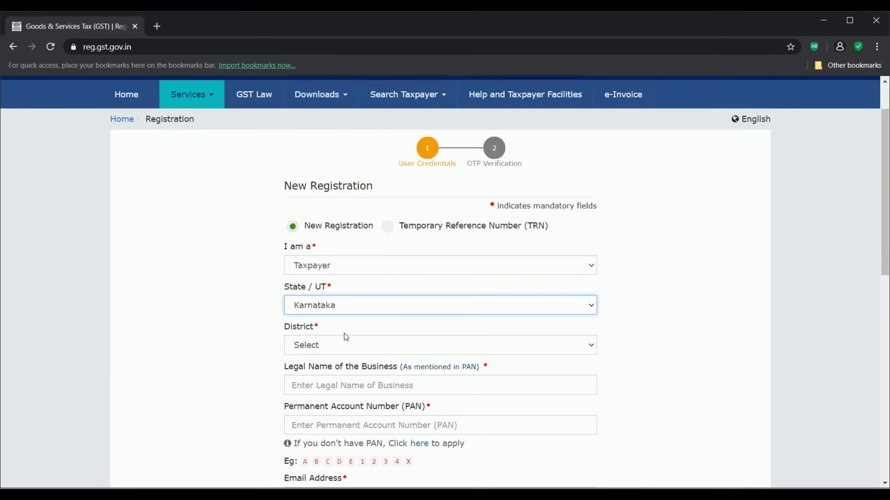
click(593, 346)
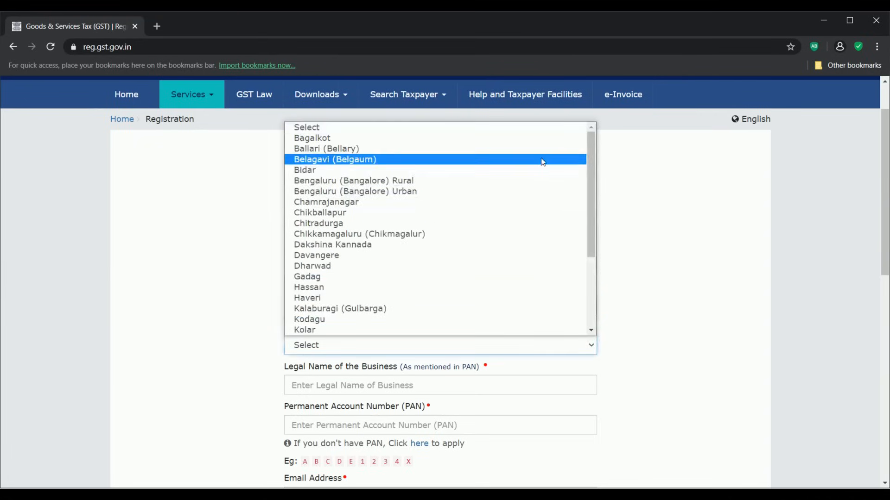
click(538, 192)
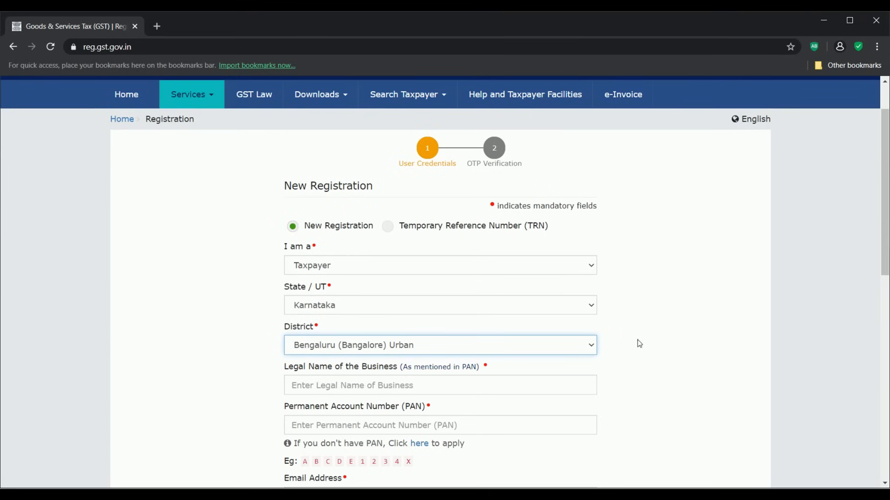
Examine the requirements for the legal name of the business and the Permanent Account Number (PAN) fields.
scroll(635, 346, down, 1)
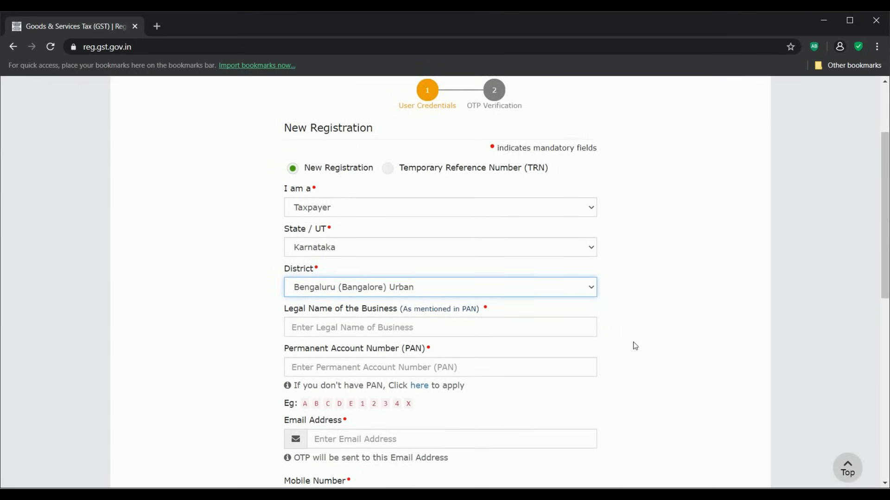
click(445, 325)
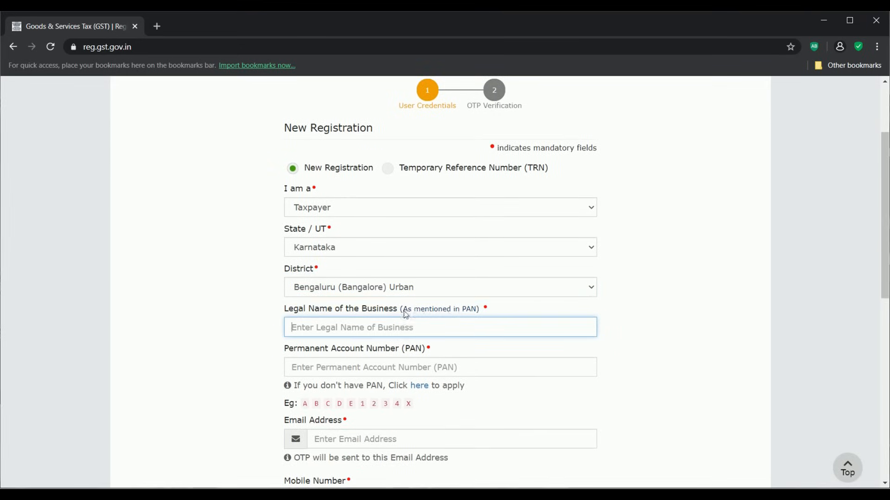
drag(402, 310, 477, 313)
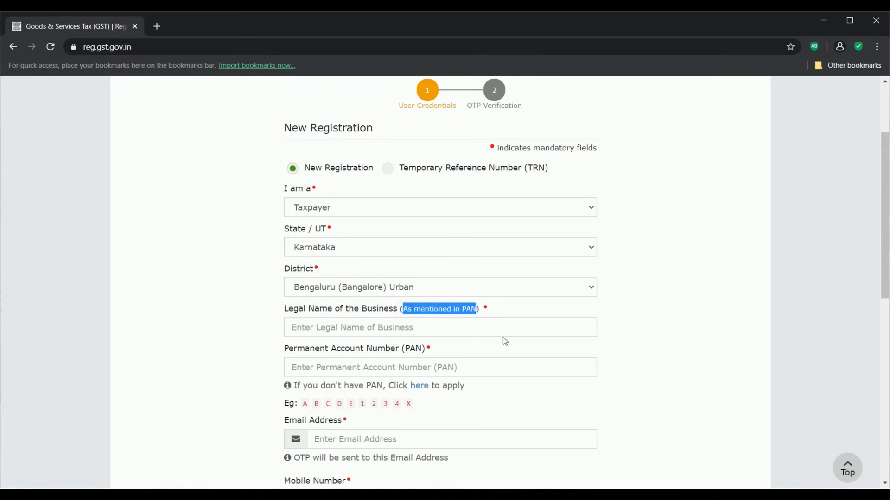
click(425, 323)
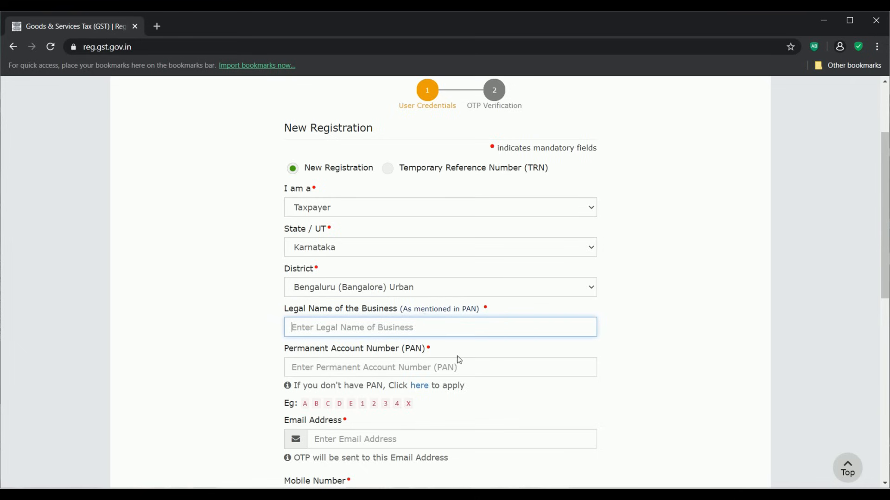
scroll(462, 355, down, 1)
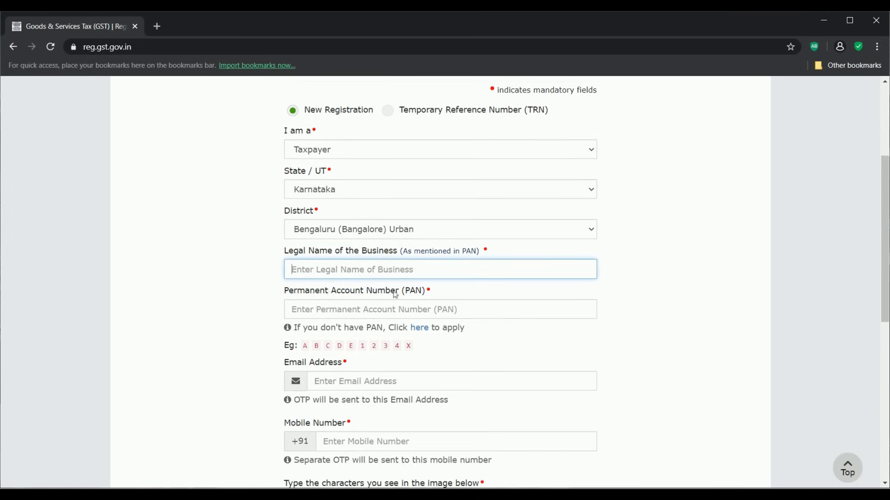
drag(408, 297, 423, 294)
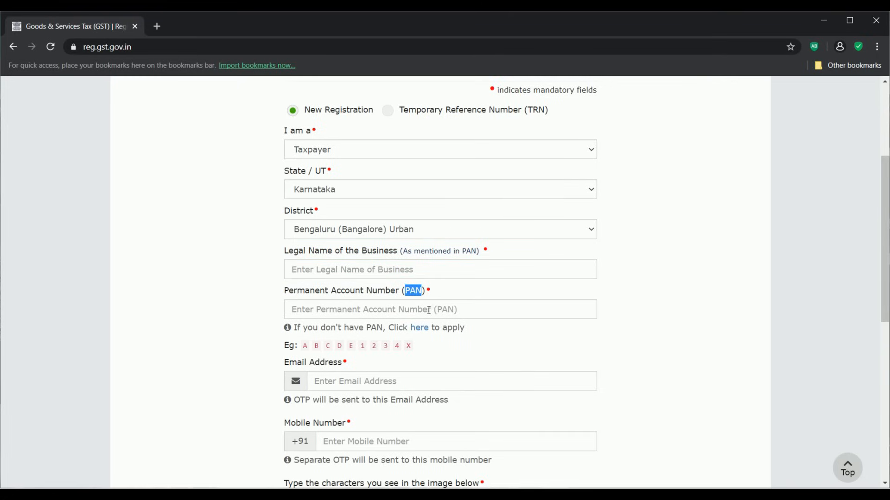
click(428, 310)
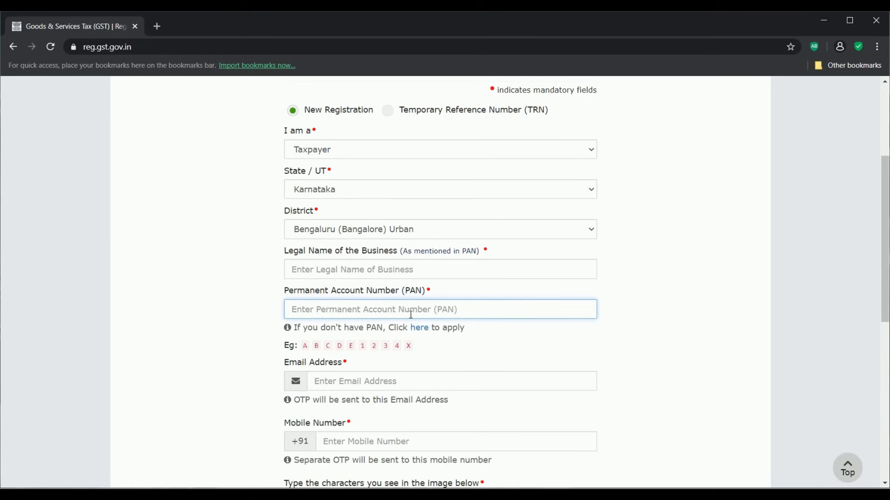
Examine the OTP notes for the email address and mobile number, and the CAPTCHA field of the registration form.
scroll(614, 336, down, 1)
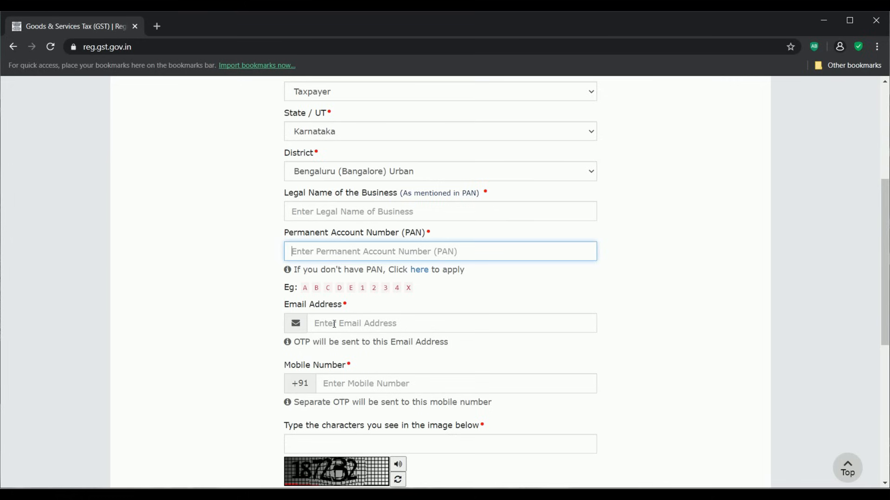
drag(294, 343, 449, 343)
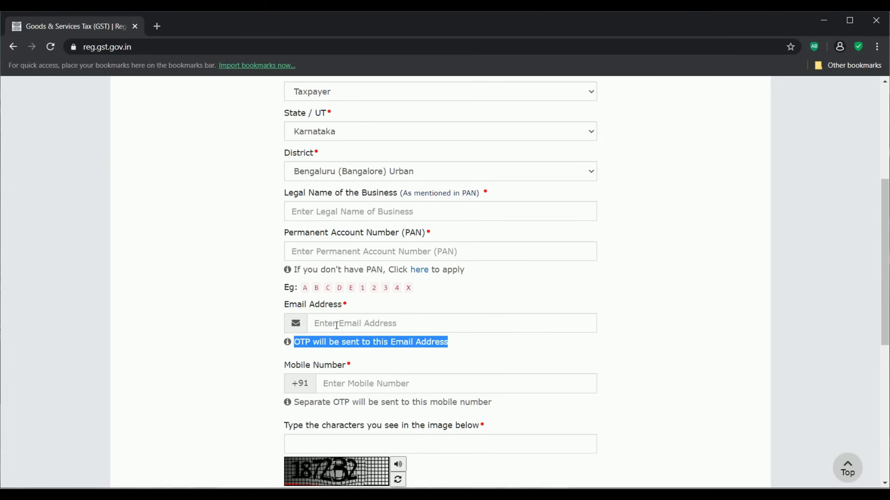
click(531, 353)
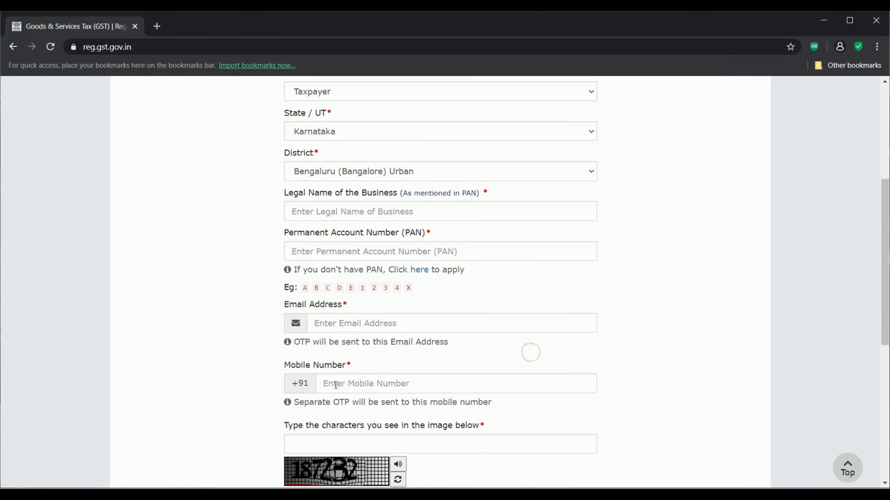
drag(285, 367, 354, 368)
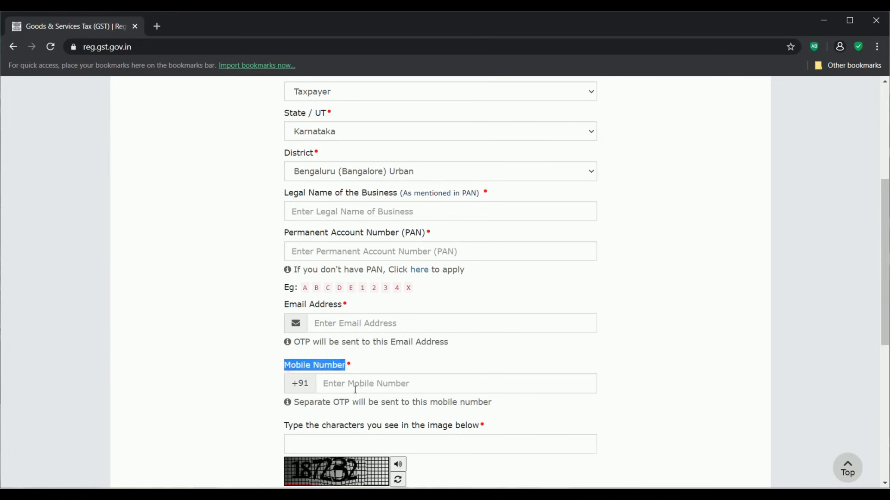
drag(293, 402, 519, 407)
scroll(642, 398, down, 1)
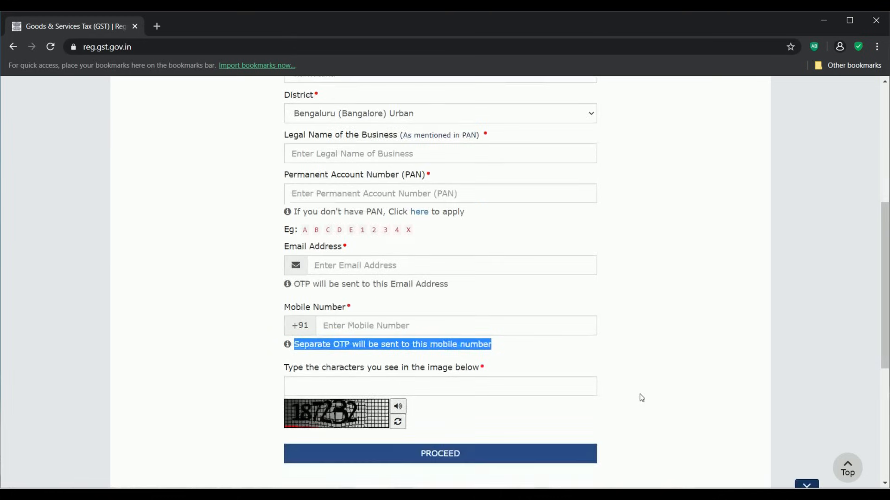
click(636, 324)
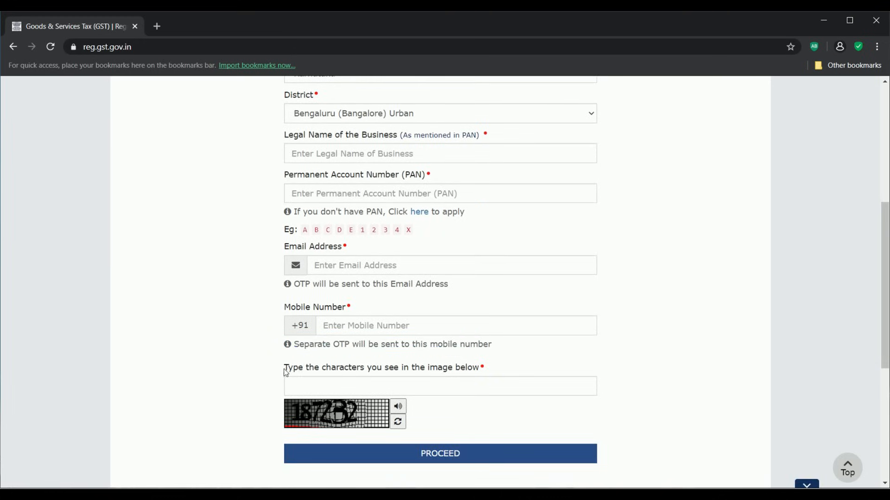
drag(285, 372, 479, 376)
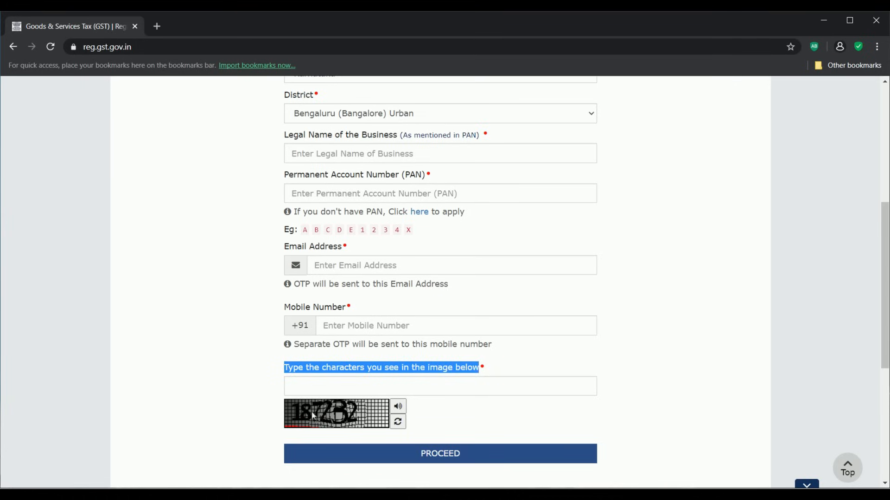
click(312, 390)
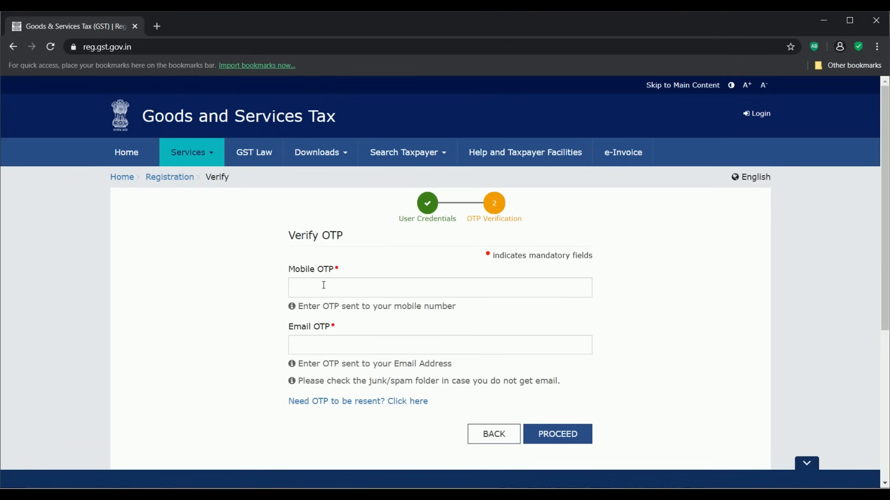
Check the instructions for the mobile and email OTPs and submit the OTP verification.
drag(301, 306, 457, 311)
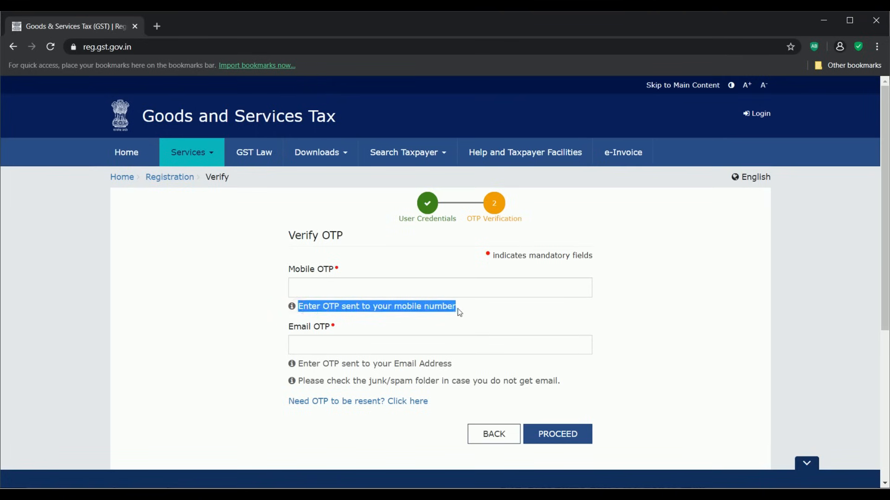
drag(298, 364, 453, 364)
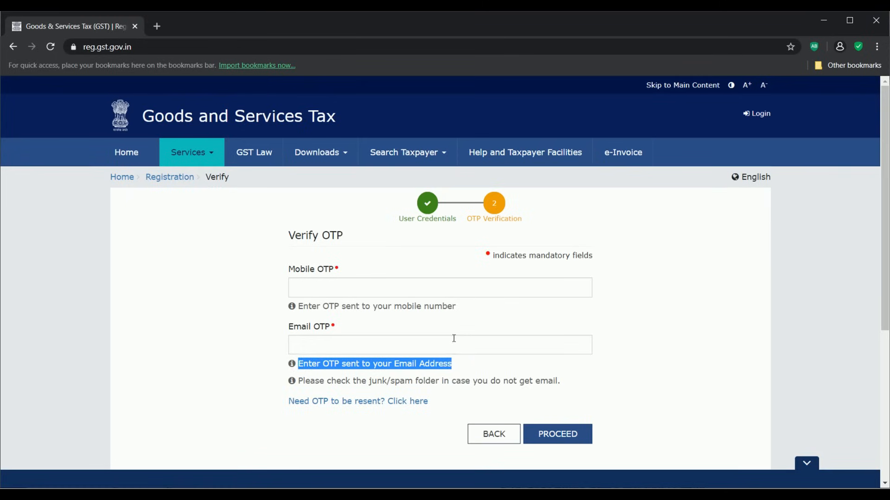
click(642, 350)
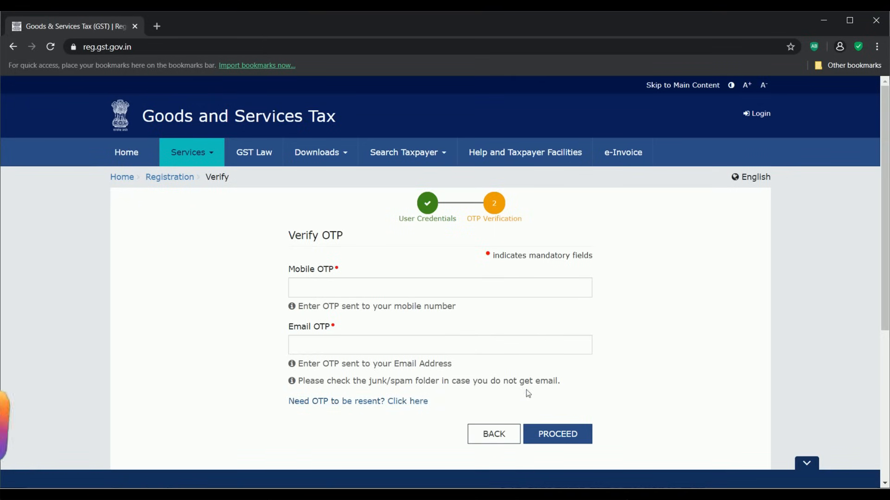
click(559, 434)
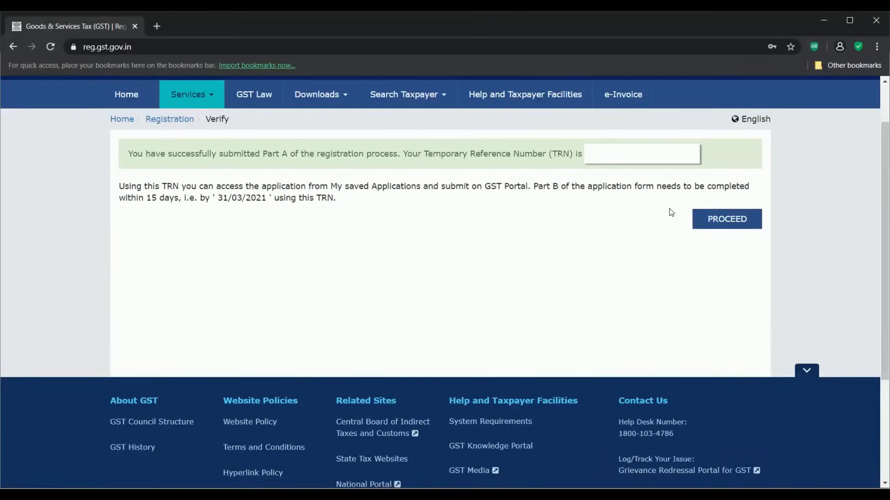
Proceed from the Part A confirmation and complete the login form with the Temporary Reference Number (TRN) and CAPTCHA characters.
click(726, 223)
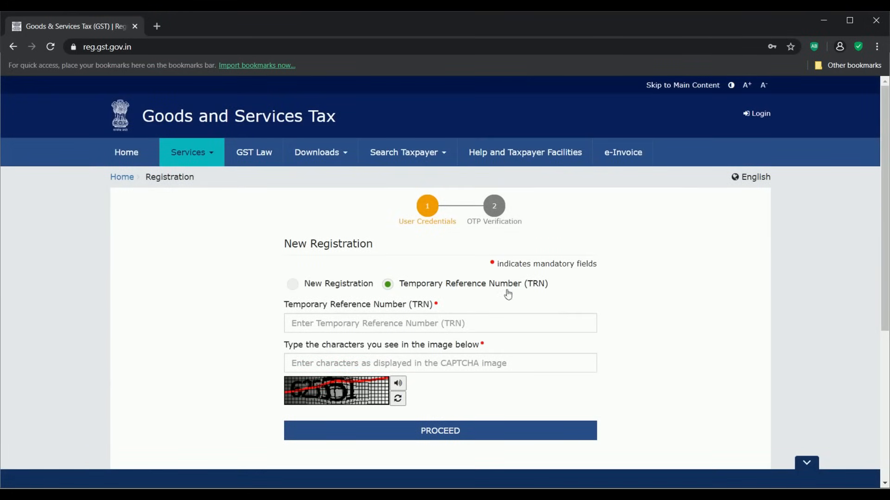
scroll(508, 293, down, 1)
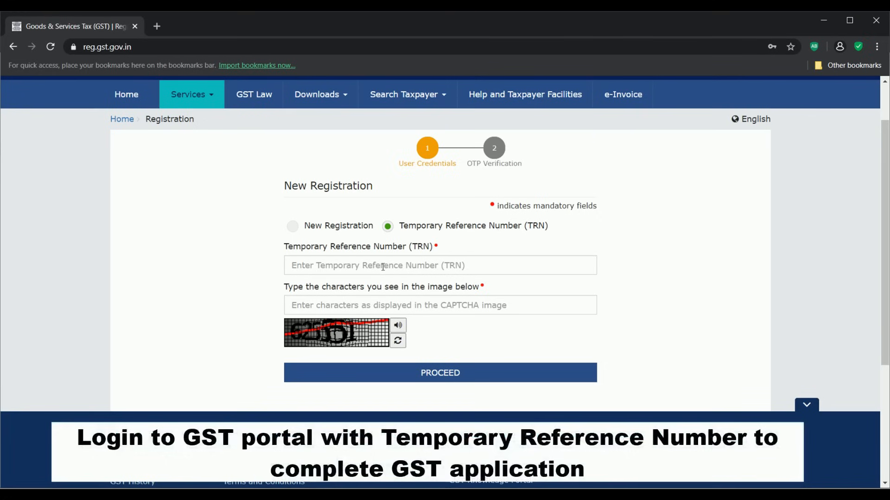
drag(284, 247, 427, 258)
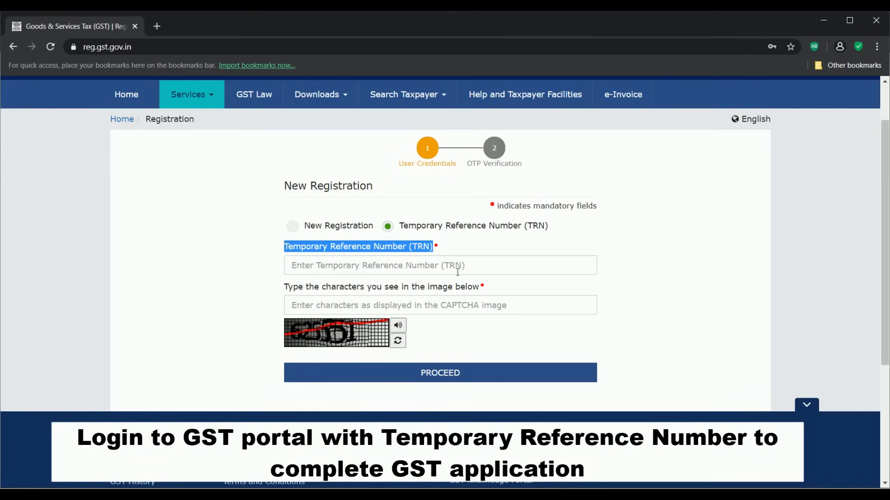
click(439, 266)
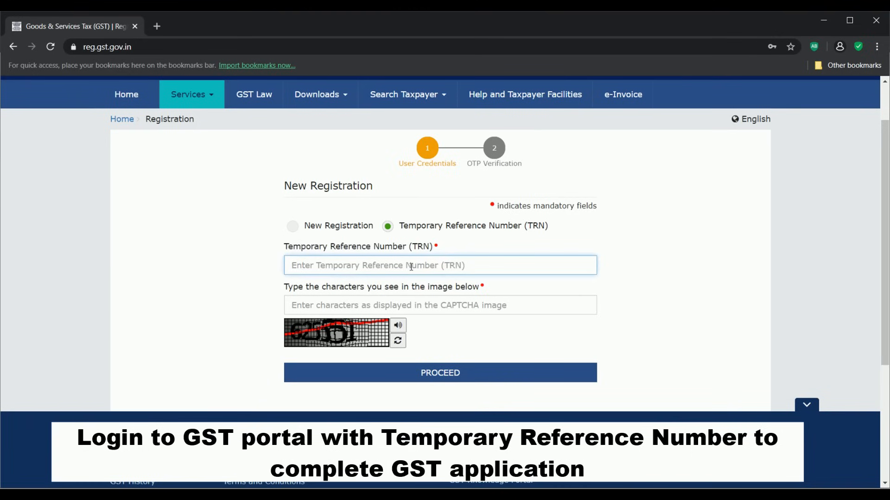
drag(284, 288, 484, 292)
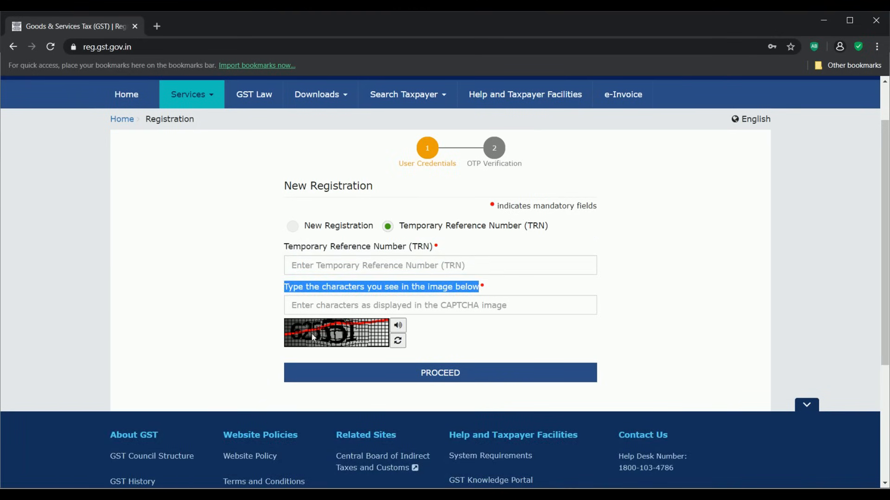
click(345, 306)
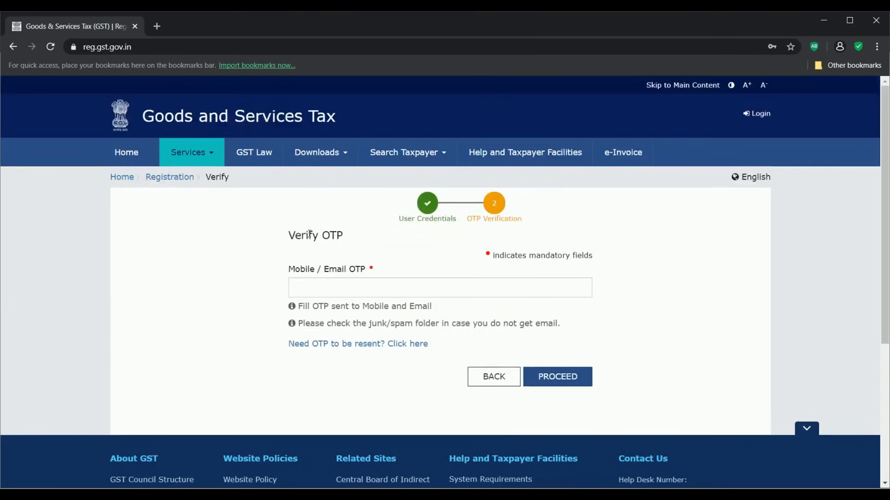
Verify the TRN login with the mobile/email OTP to reach the saved applications.
drag(291, 234, 351, 247)
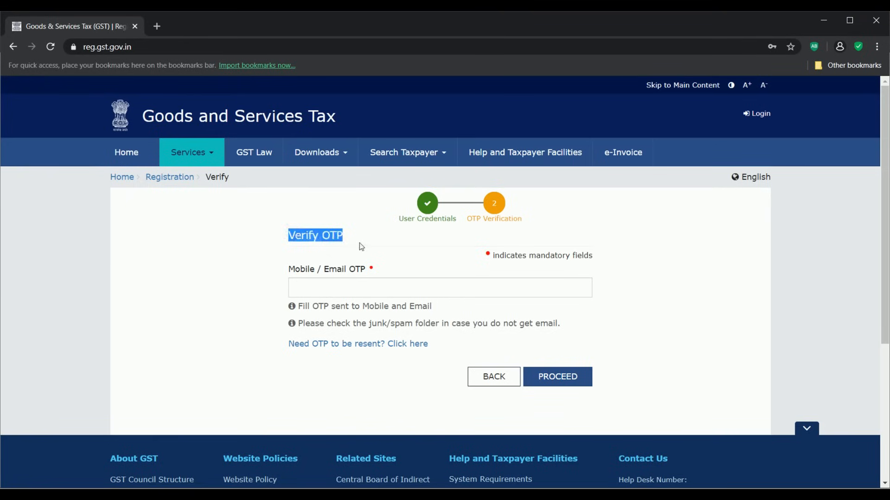
drag(296, 276, 383, 272)
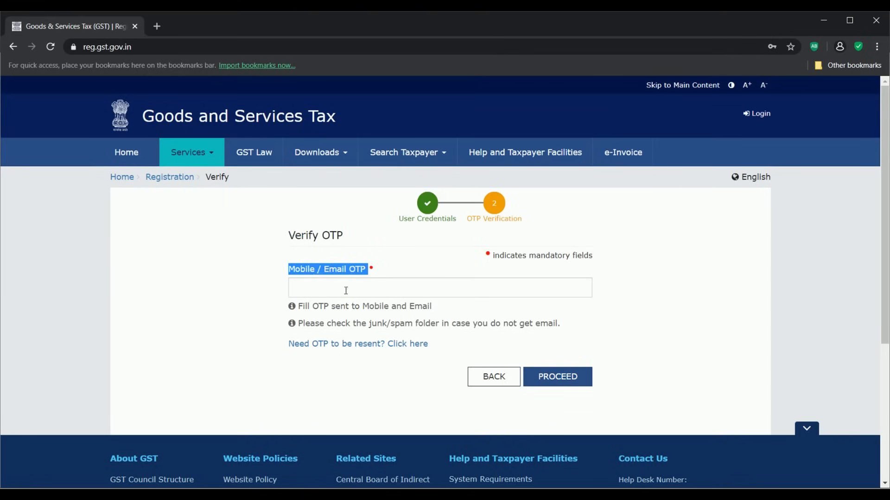
click(313, 280)
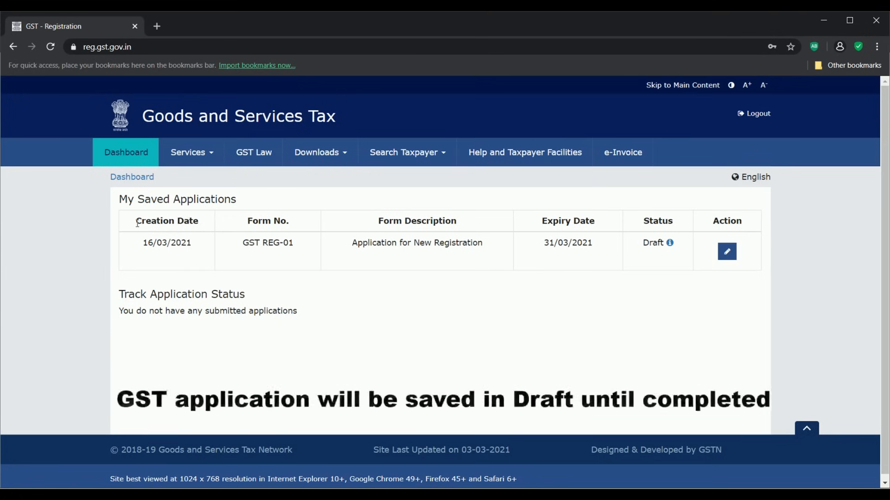
Check the creation and expiry dates of the saved GST REG-01 draft and open it for editing.
drag(136, 221, 202, 232)
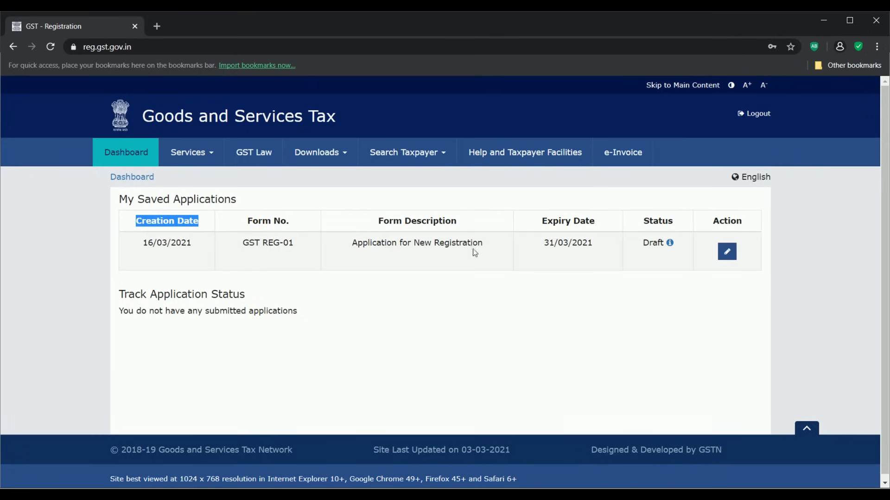
drag(540, 220, 595, 221)
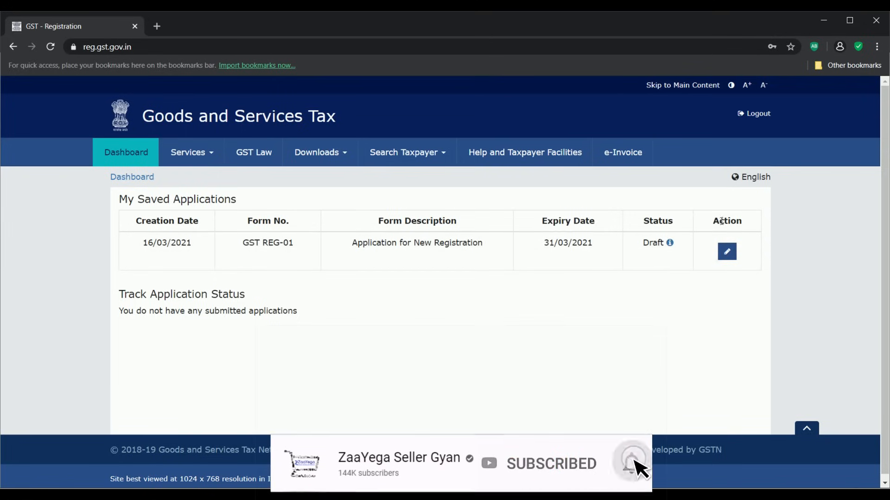
drag(712, 221, 743, 227)
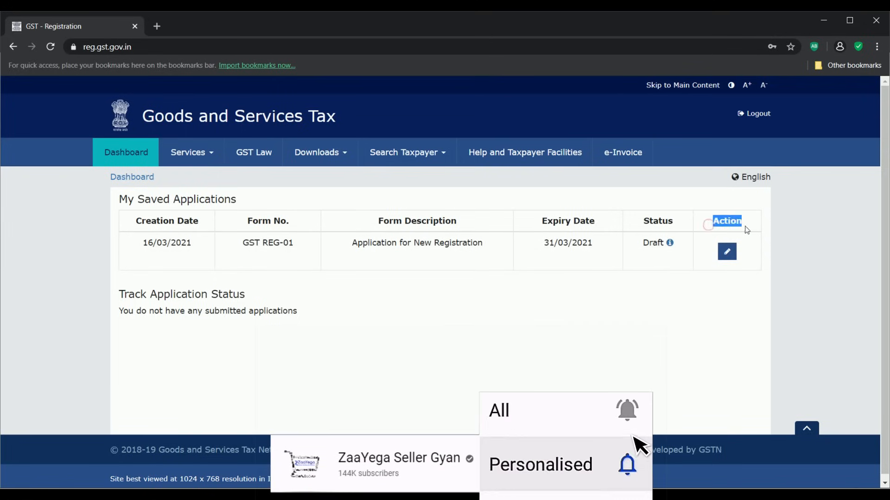
click(727, 253)
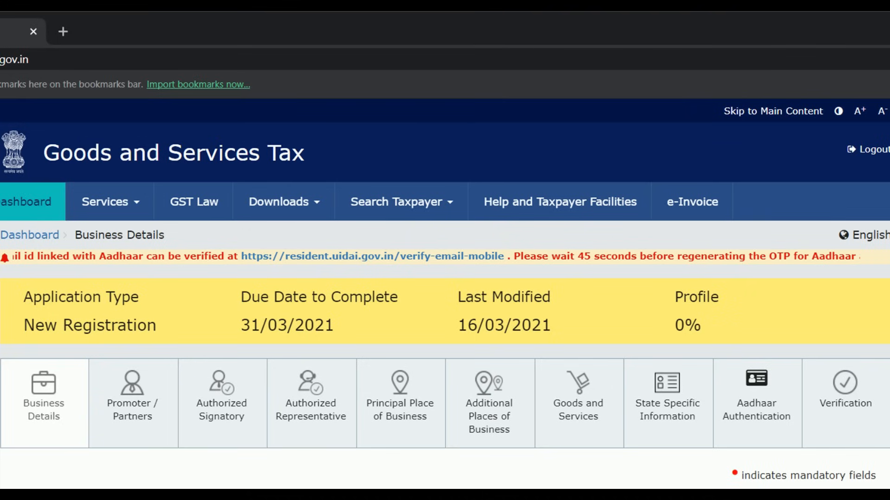
Examine the legal name of the business and the Permanent Account Number (PAN) in the business details.
drag(27, 378, 191, 385)
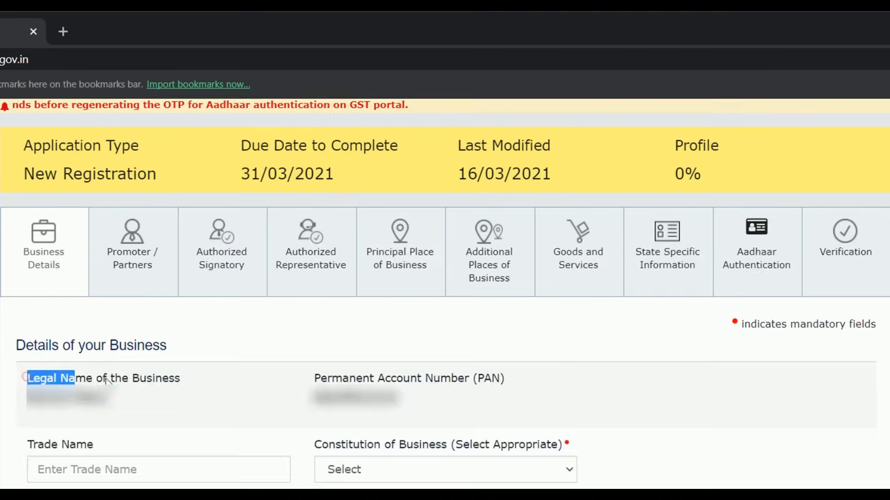
click(124, 404)
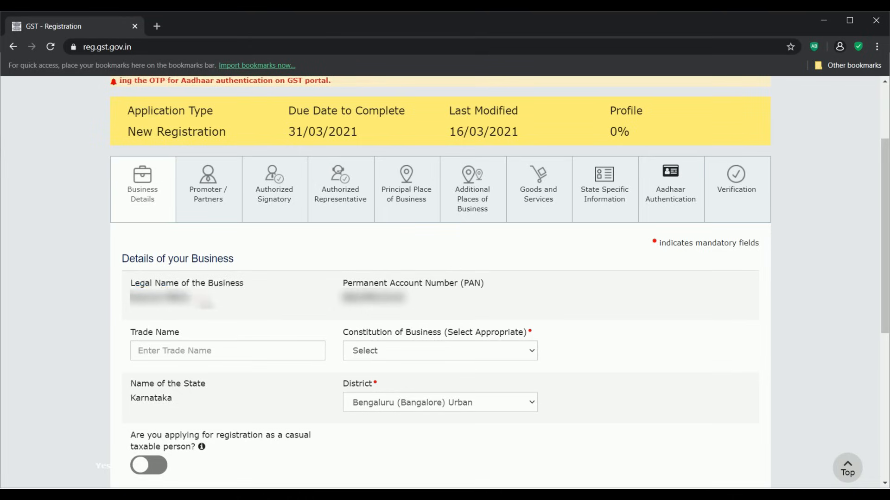
drag(344, 284, 491, 285)
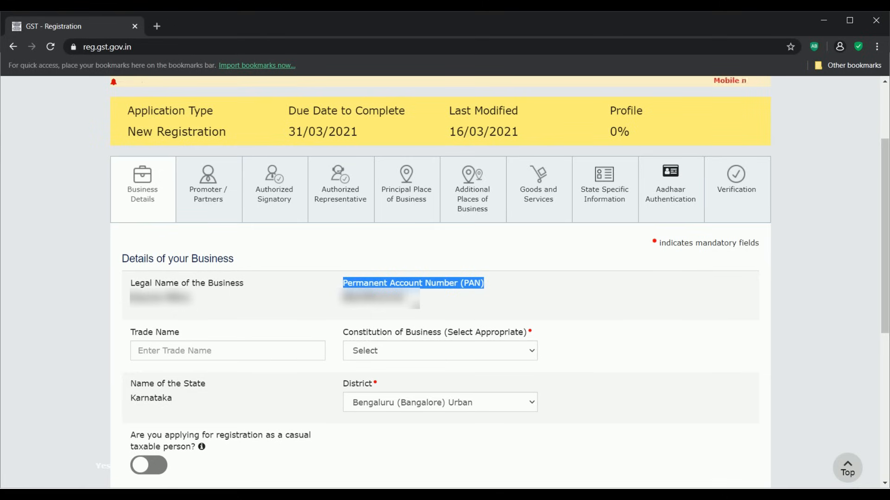
click(741, 354)
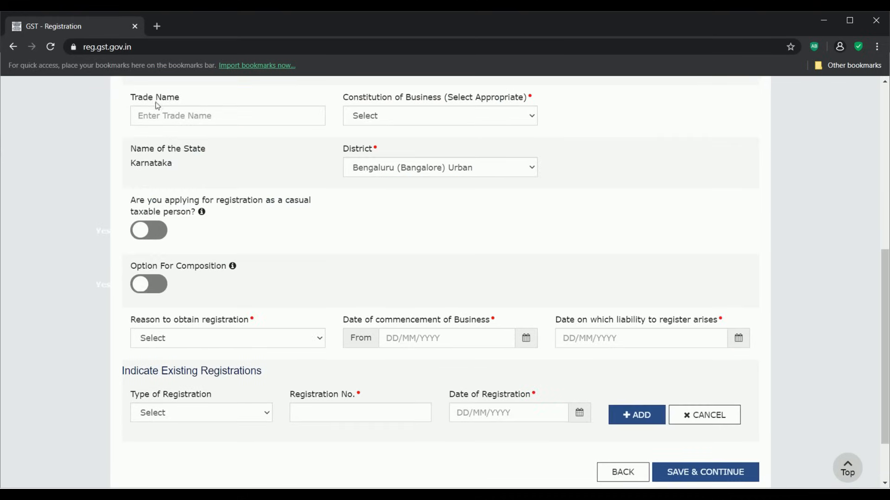
Leave the trade name empty and set the constitution of business to Proprietorship.
click(182, 117)
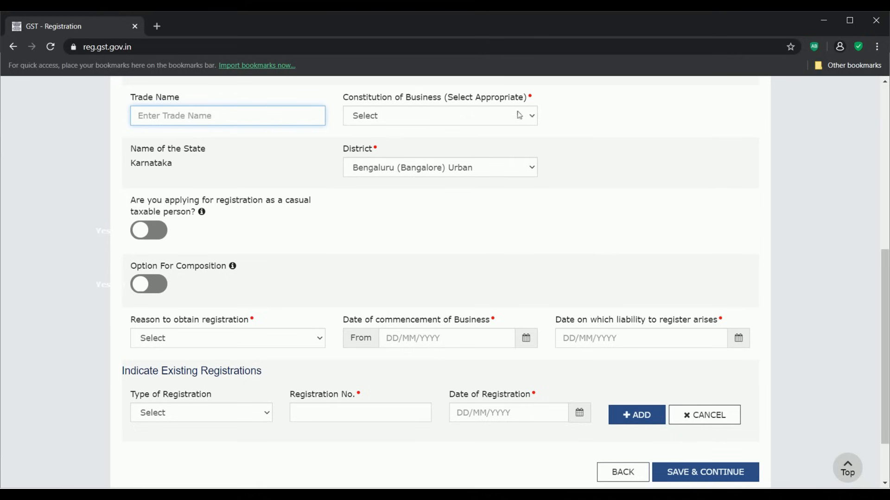
click(534, 118)
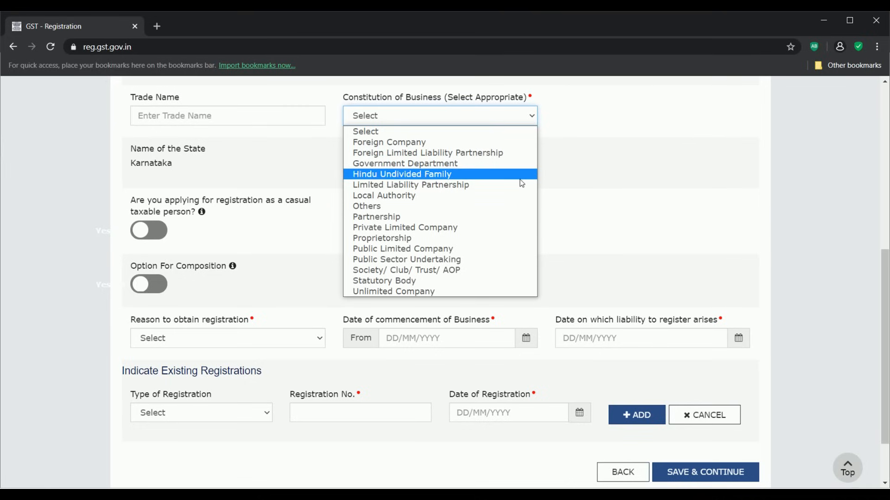
click(508, 240)
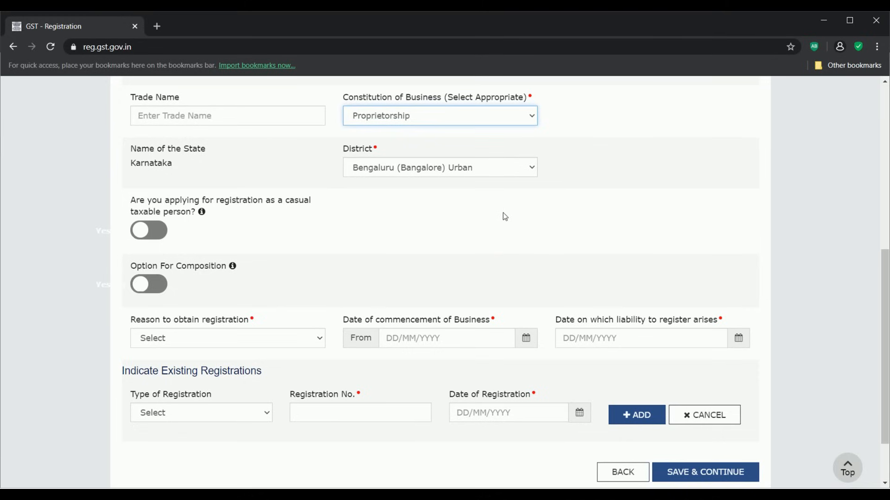
click(620, 181)
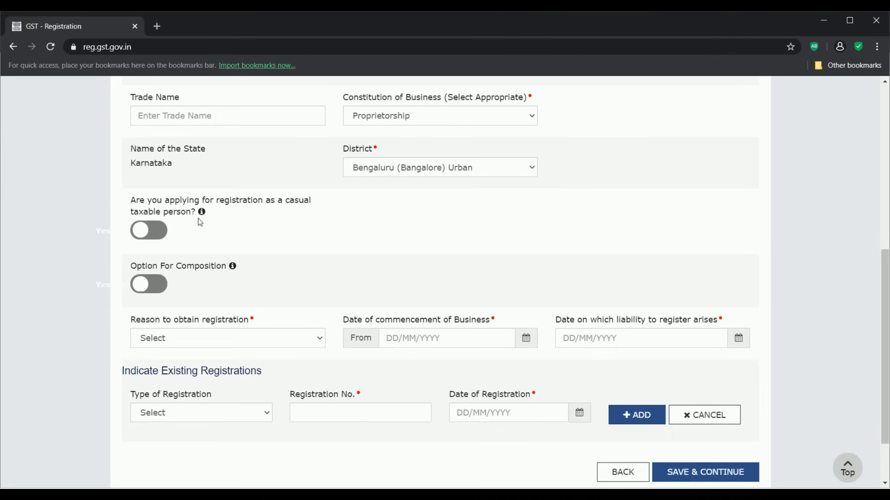
Read the notes on registering as a casual taxable person and on the option for composition.
mouse_move(202, 214)
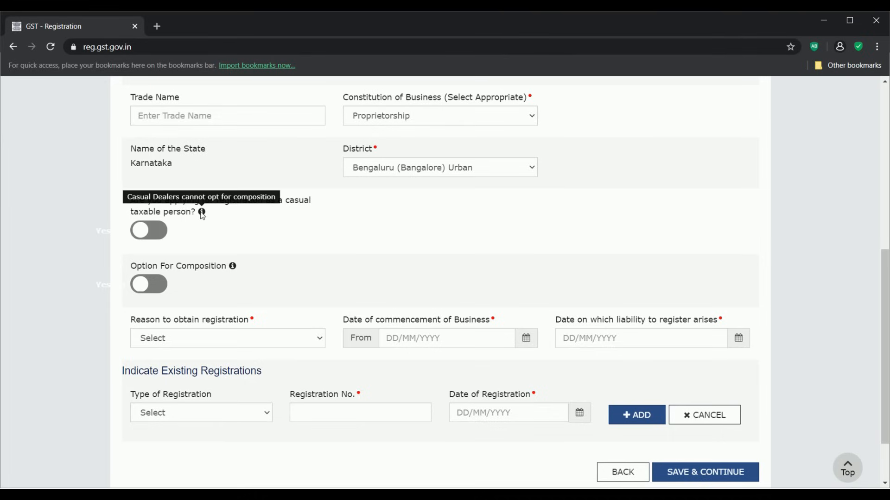
mouse_move(137, 238)
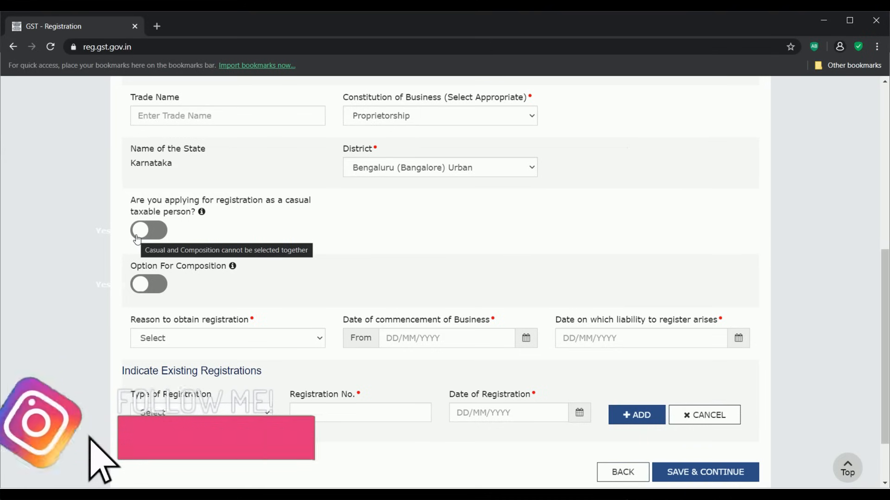
mouse_move(232, 266)
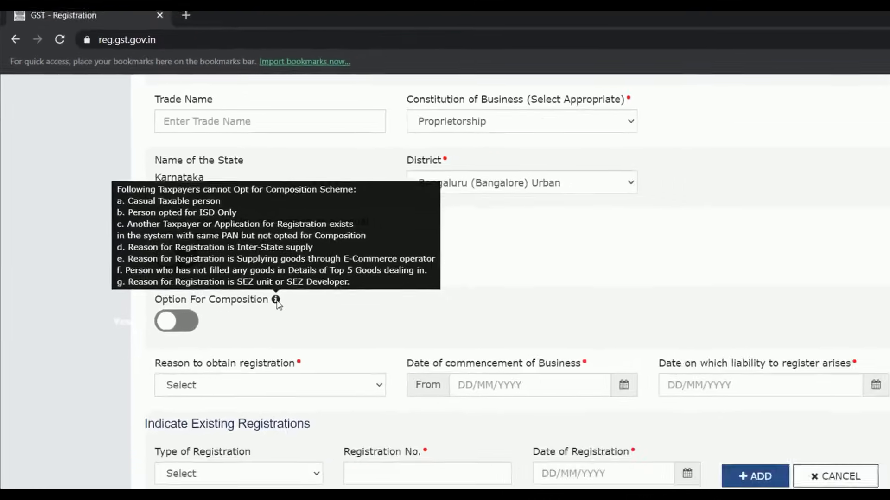
Set the reason to obtain registration to Selling through e-Commerce portal.
scroll(239, 362, down, 2)
click(239, 385)
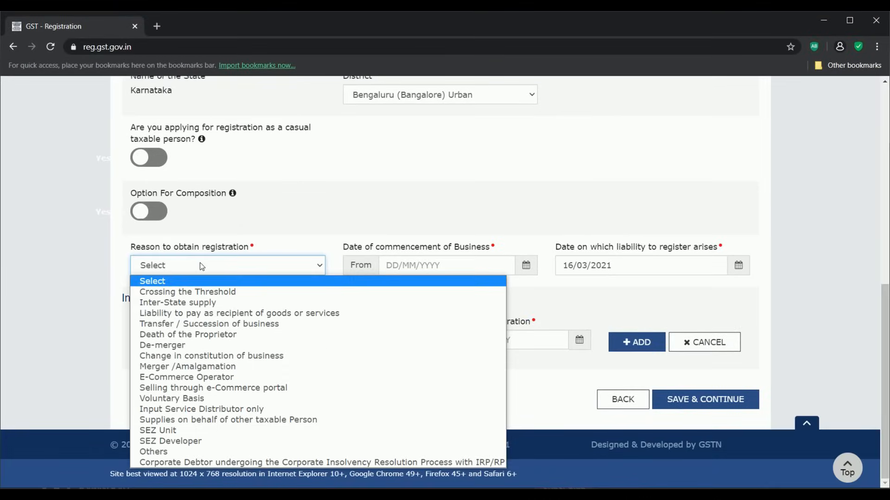
click(828, 252)
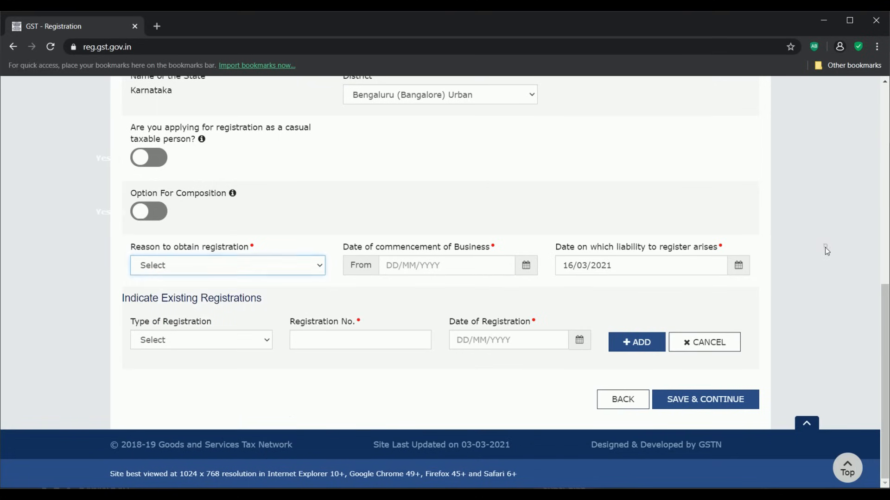
click(287, 266)
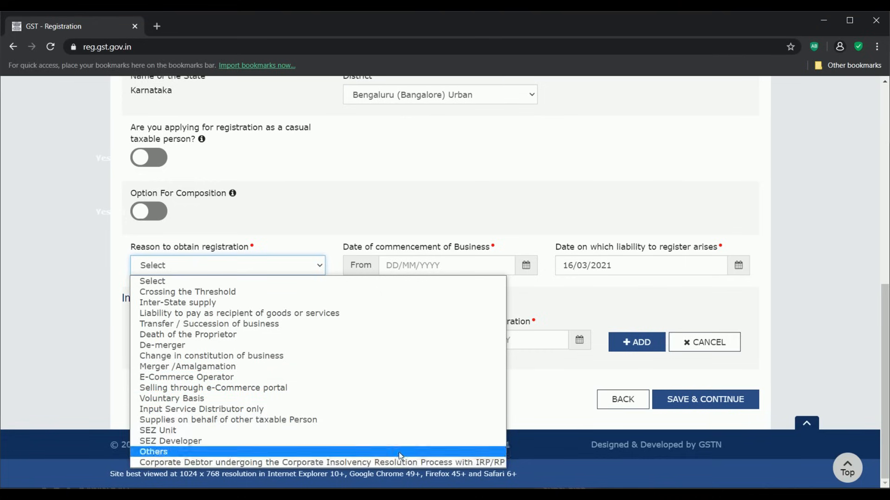
click(286, 391)
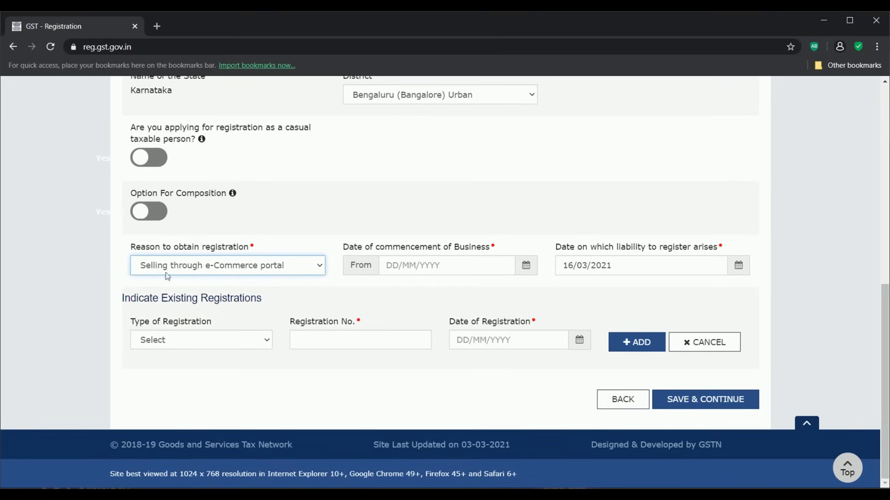
Set the business commencement date to 16/03/2021, keep 16/03/2021 as the liability date, and save the business details.
click(528, 267)
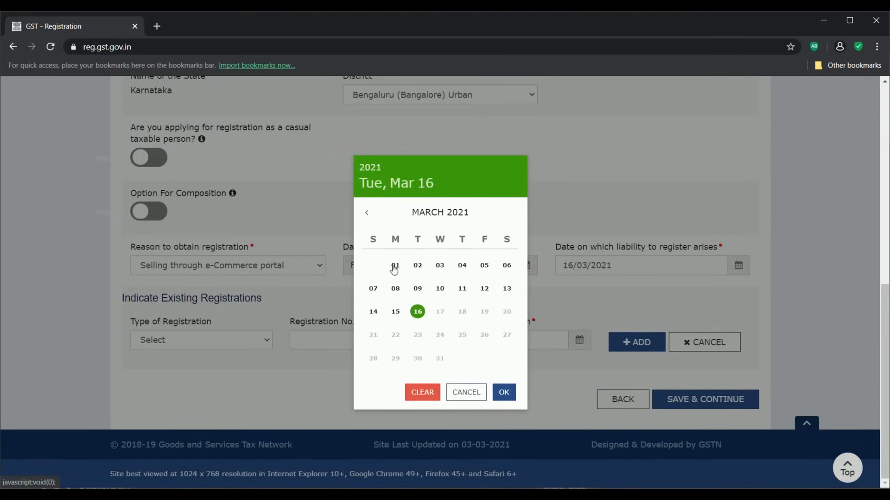
click(616, 308)
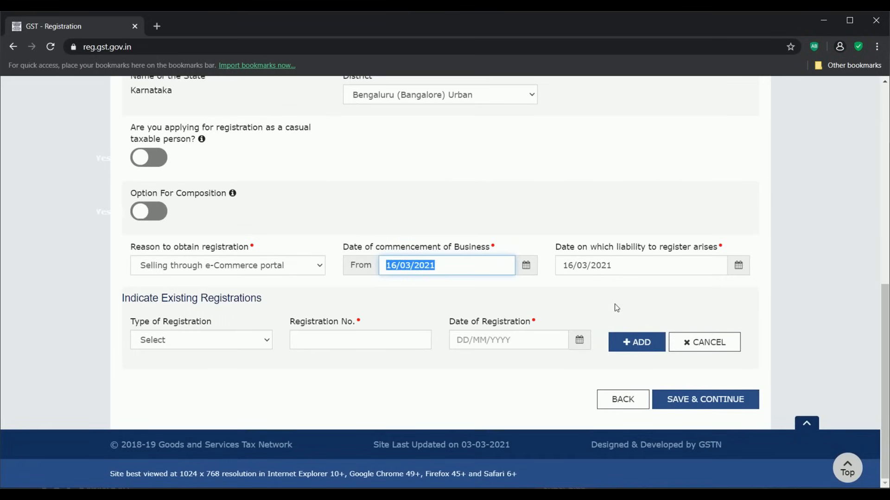
click(740, 267)
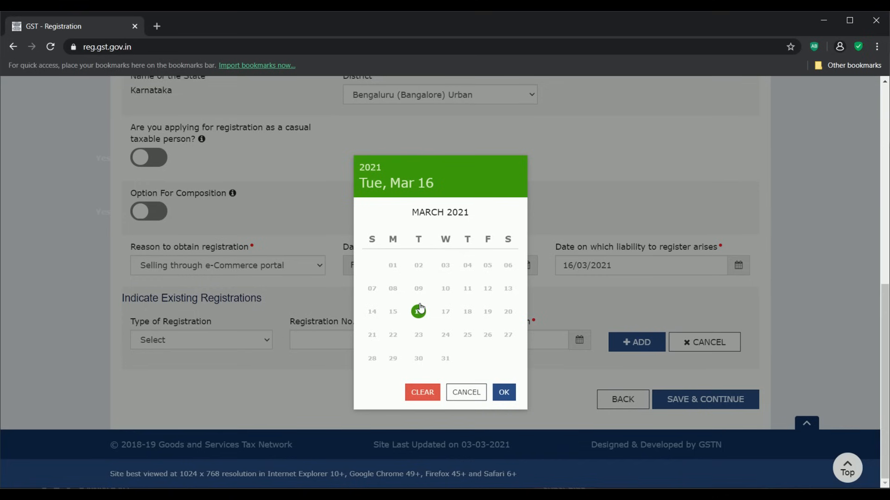
click(576, 307)
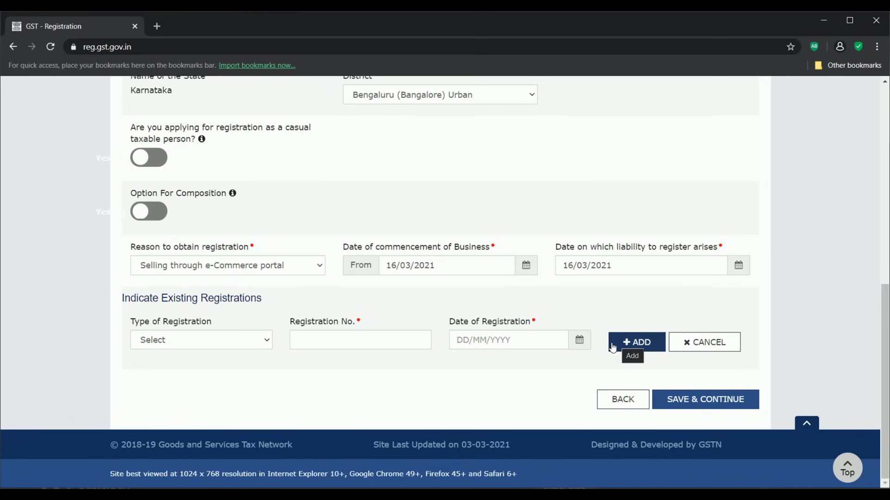
click(705, 400)
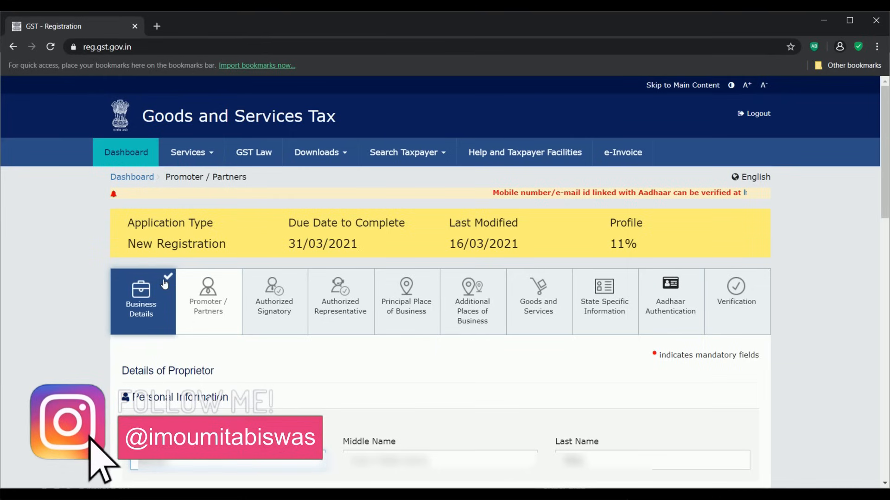
Review the proprietor's personal, identity and residential address fields and the file format and size rules for the photograph.
scroll(699, 266, down, 9)
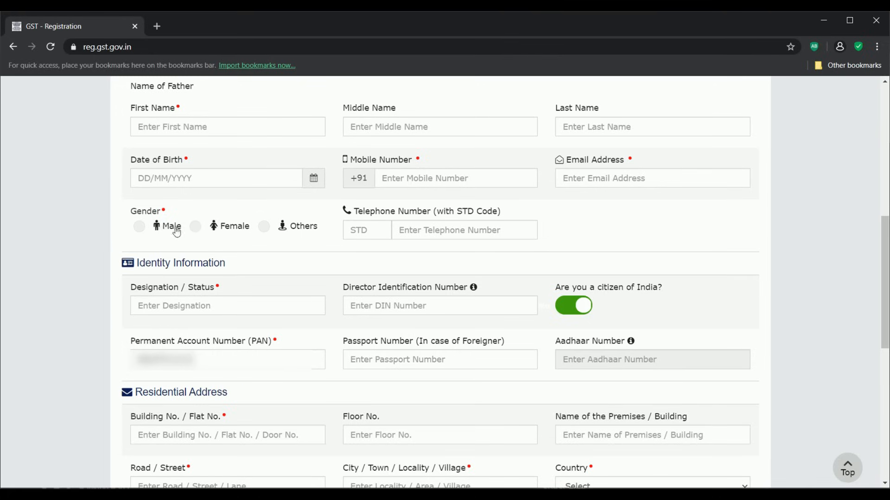
click(431, 229)
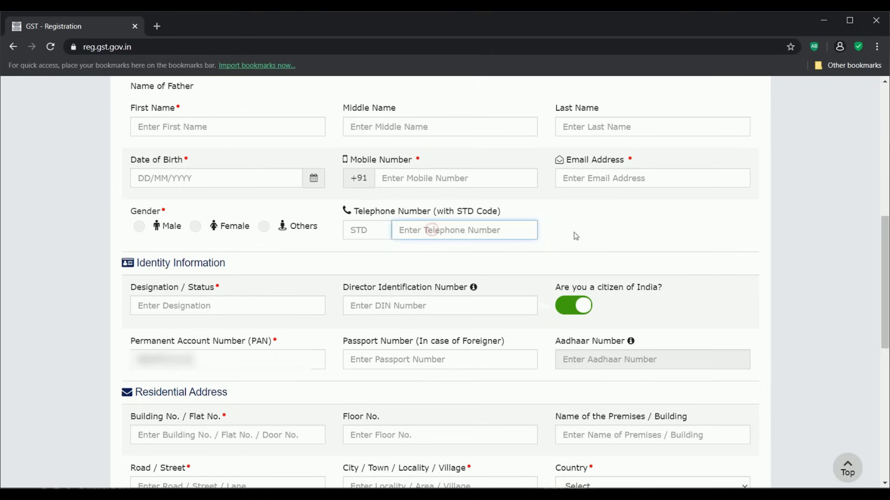
click(605, 237)
scroll(590, 346, down, 4)
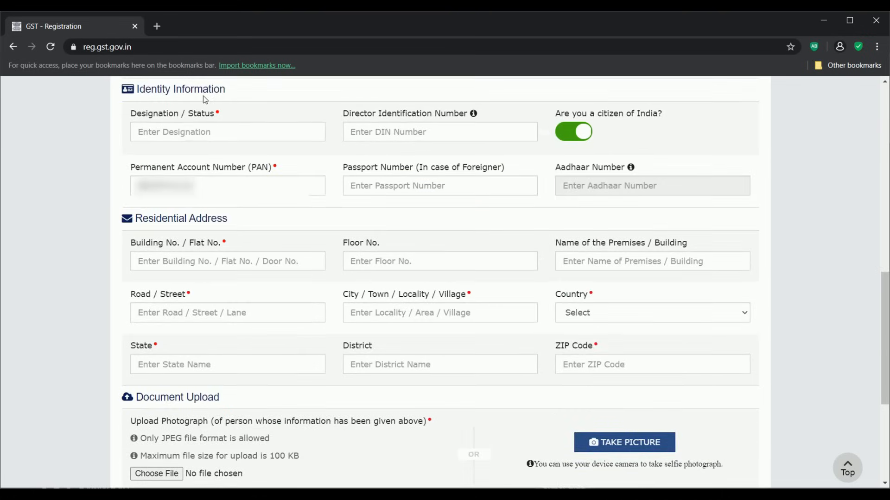
click(173, 133)
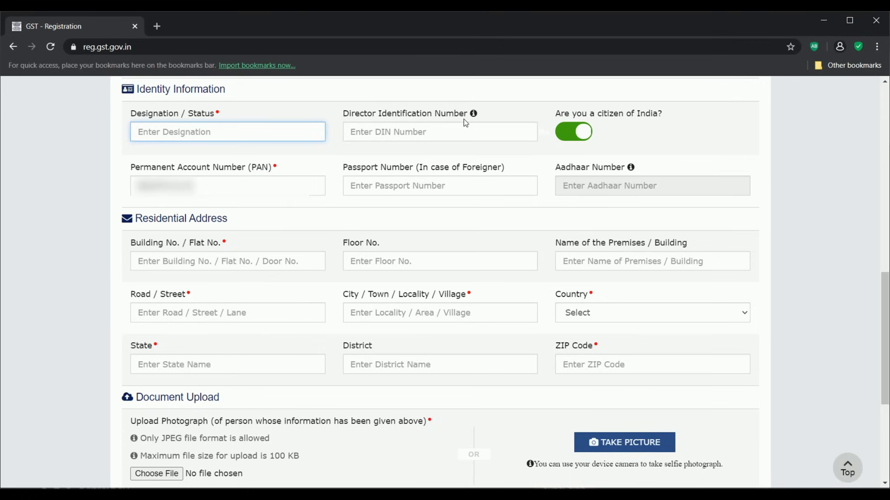
scroll(466, 123, down, 2)
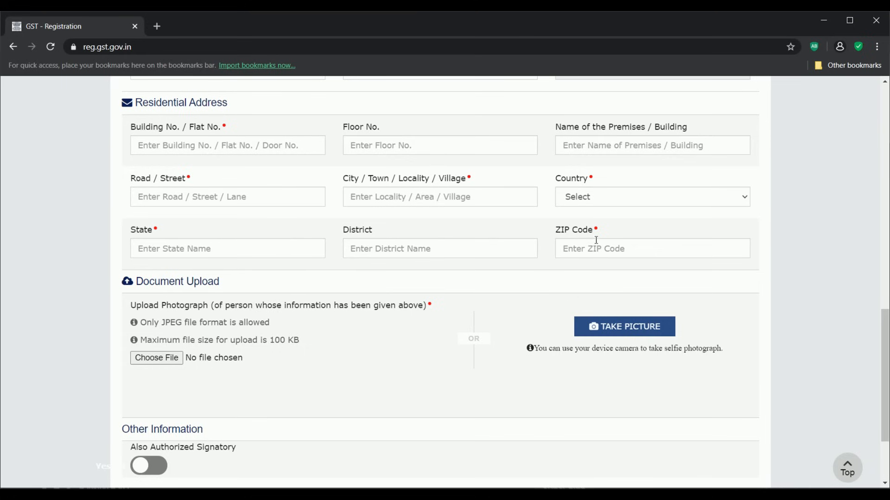
scroll(664, 286, down, 2)
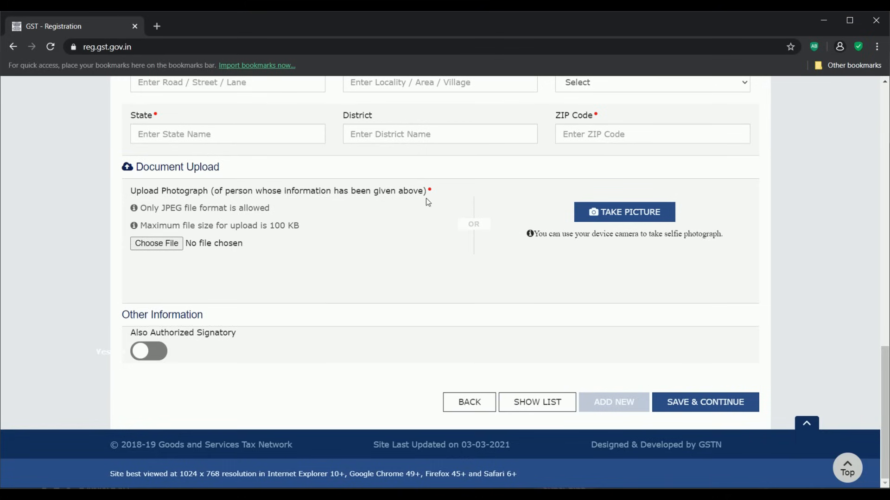
drag(141, 209, 283, 212)
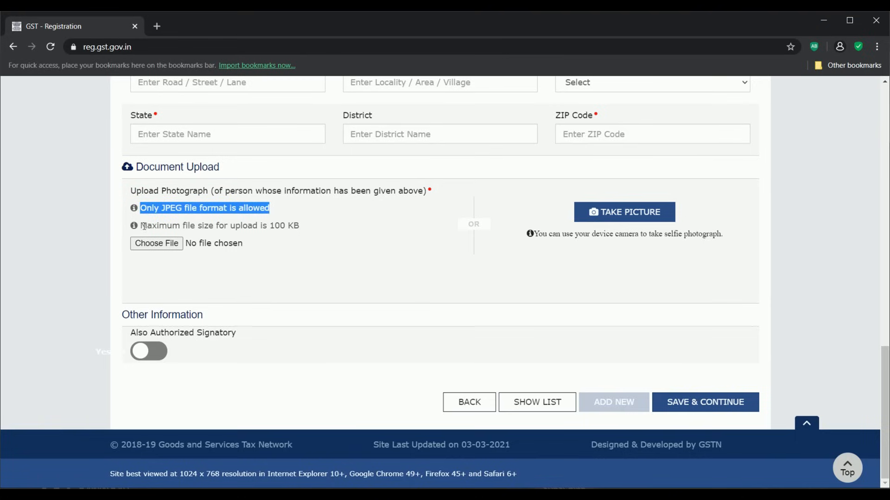
drag(142, 227, 301, 227)
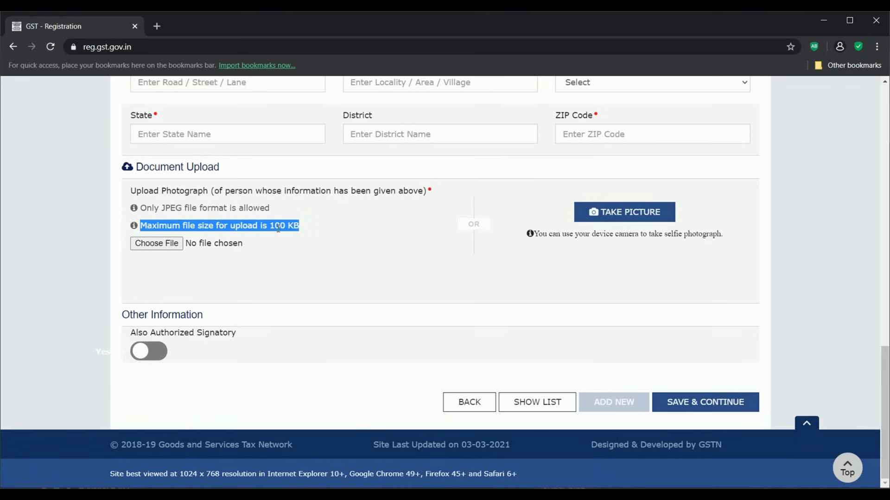
click(307, 225)
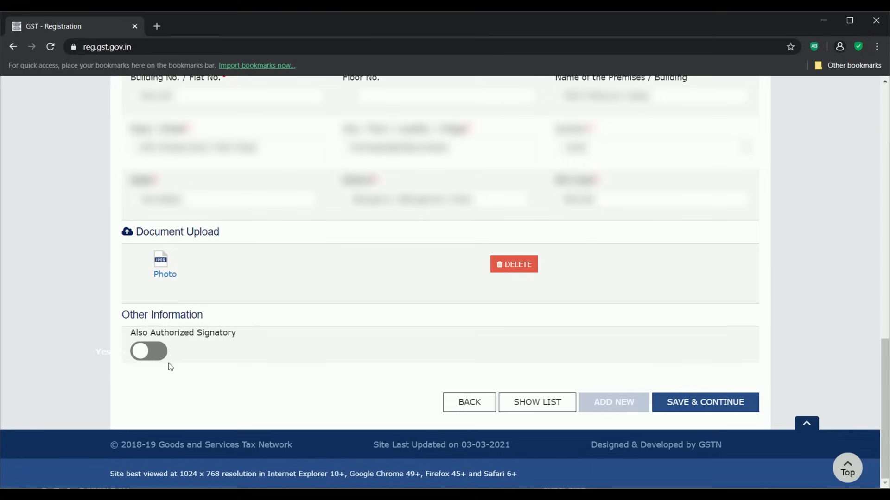
Mark the proprietor as also an authorized signatory, make them the primary authorized signatory, and save both sections.
click(159, 353)
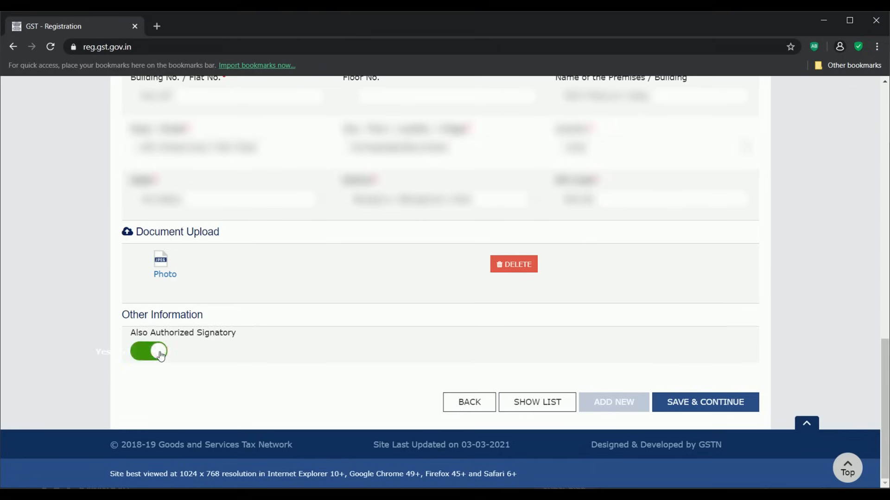
click(705, 402)
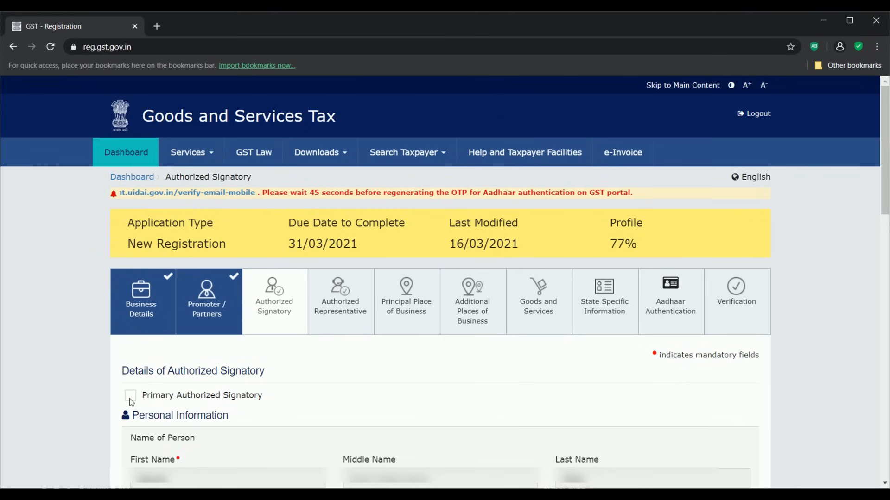
click(130, 399)
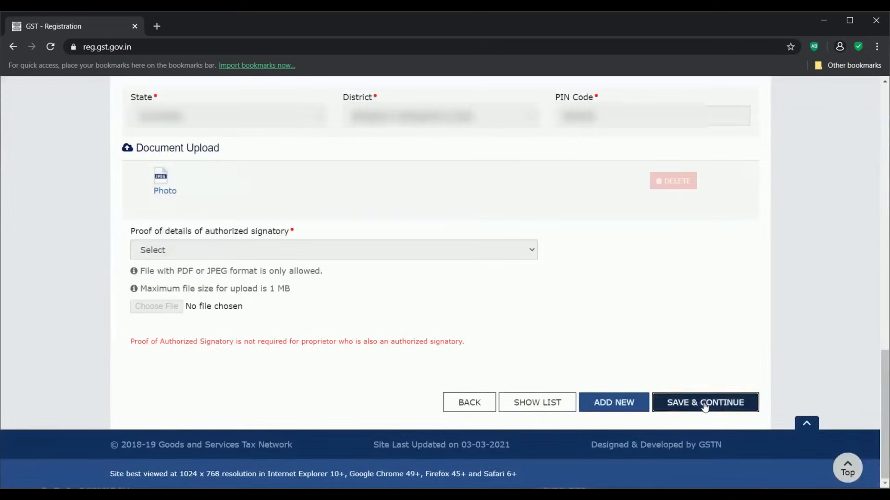
click(705, 407)
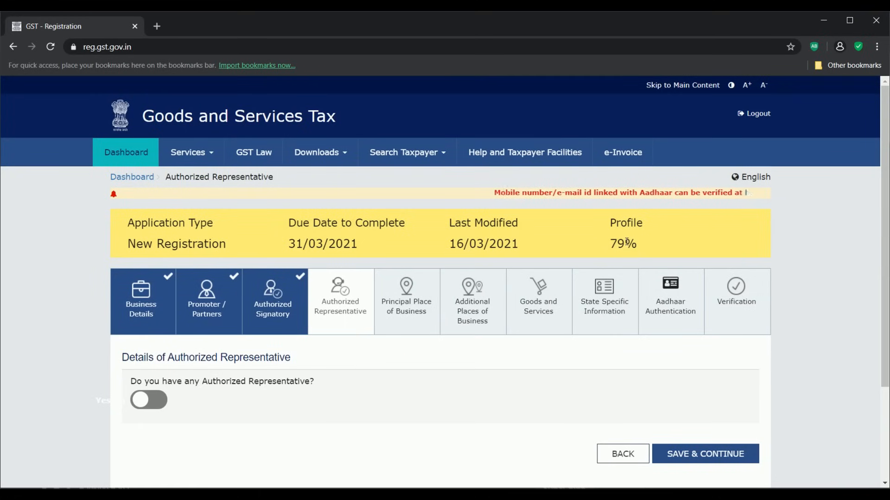
Save the Authorized Representative section without adding a representative.
scroll(479, 385, down, 1)
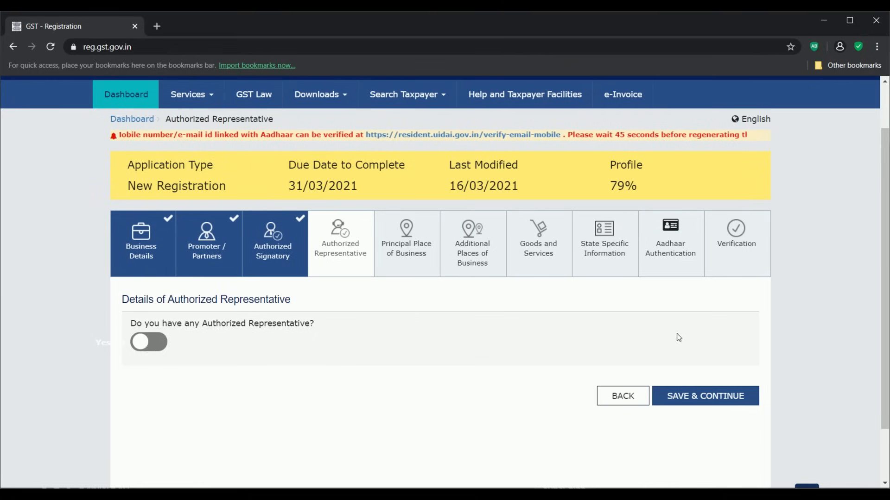
click(681, 399)
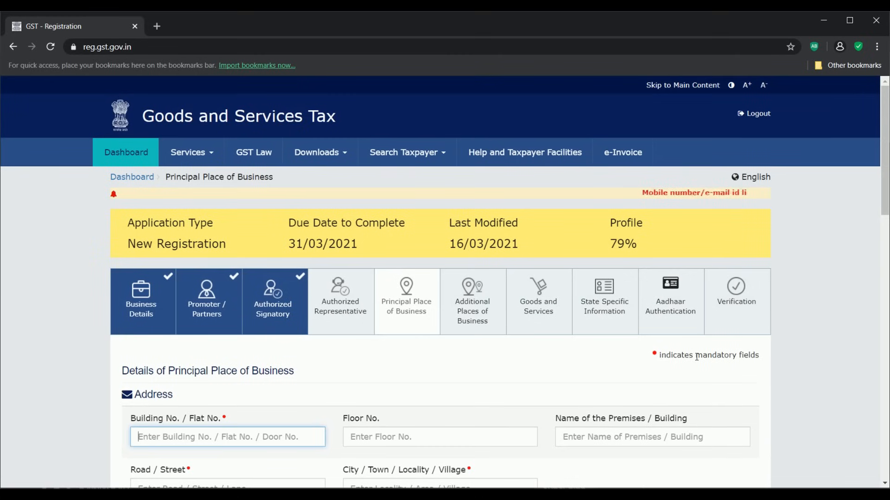
Review the address, state jurisdiction and center jurisdiction fields for the principal place of business.
scroll(696, 357, down, 3)
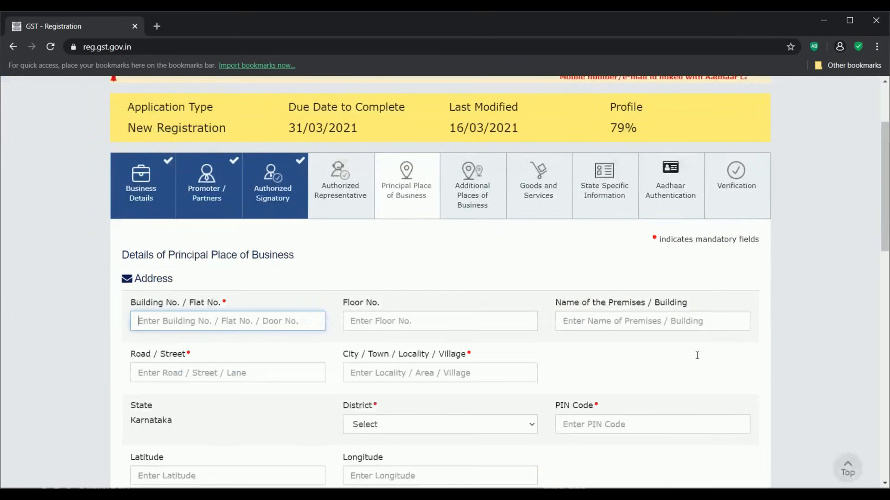
scroll(696, 356, down, 1)
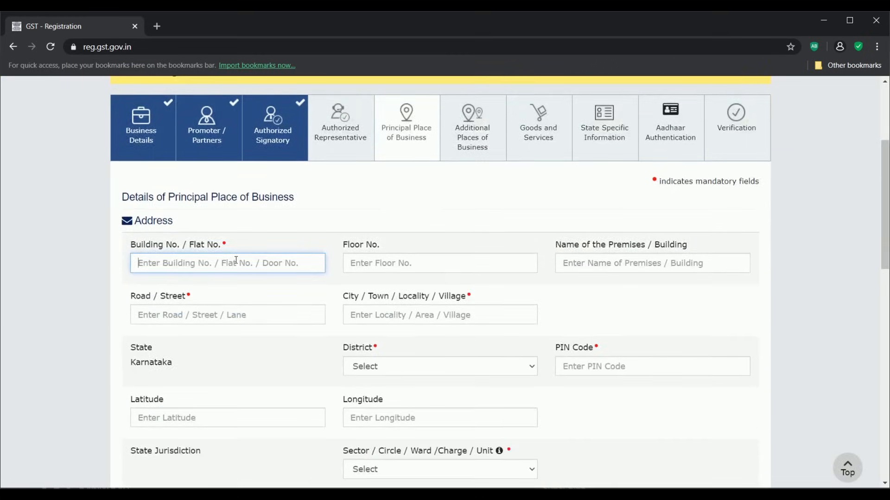
scroll(236, 260, down, 2)
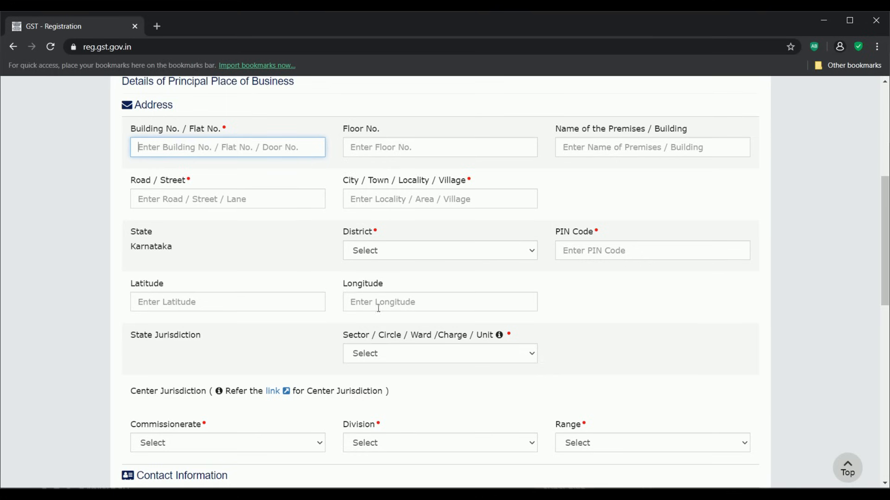
scroll(497, 326, down, 4)
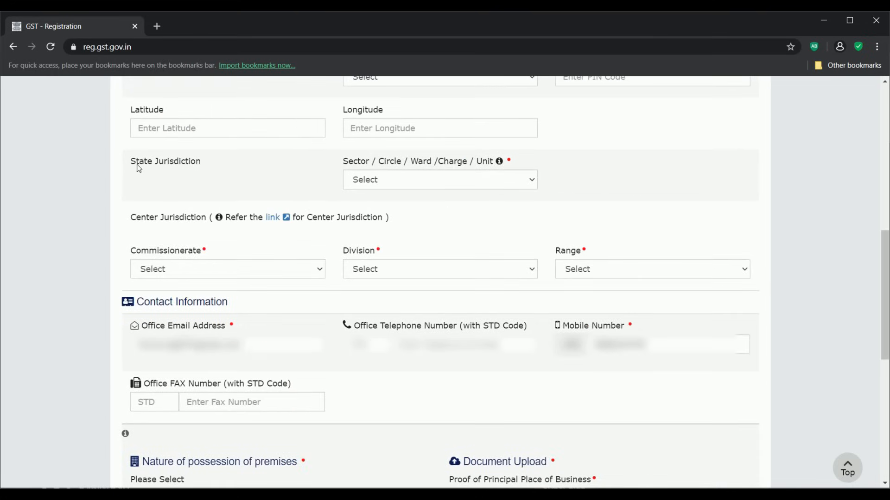
click(421, 182)
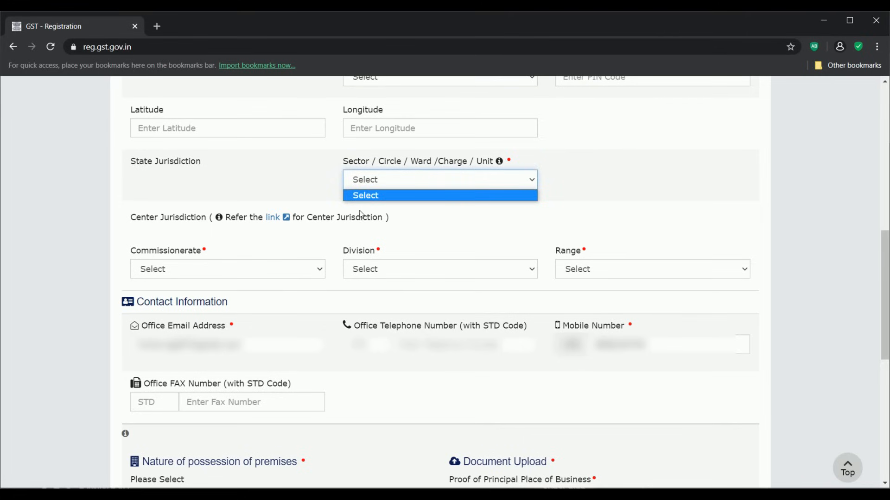
click(505, 161)
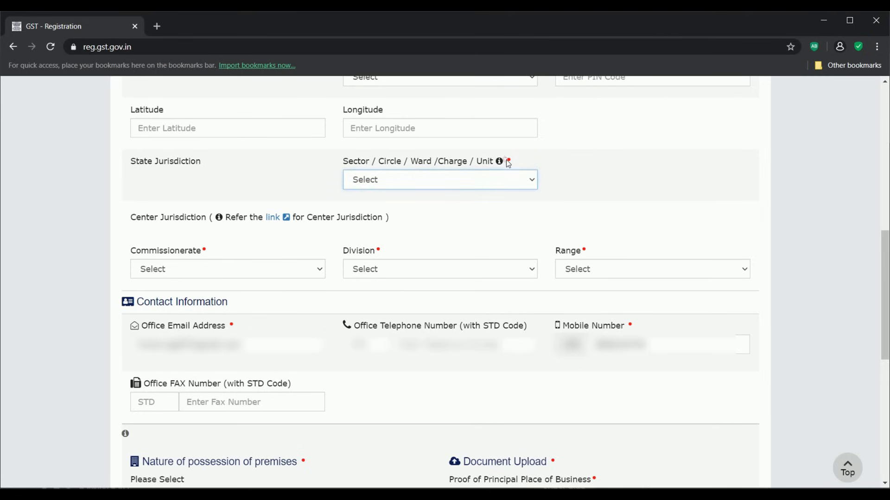
mouse_move(502, 162)
click(238, 273)
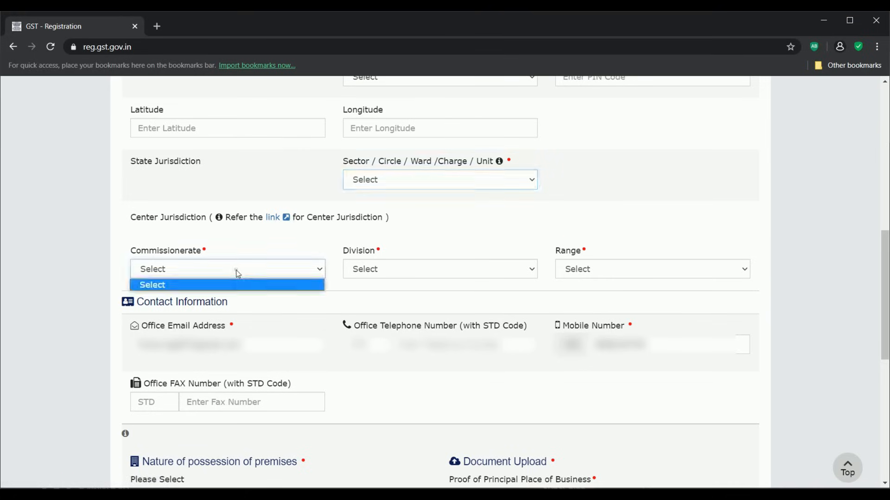
click(272, 258)
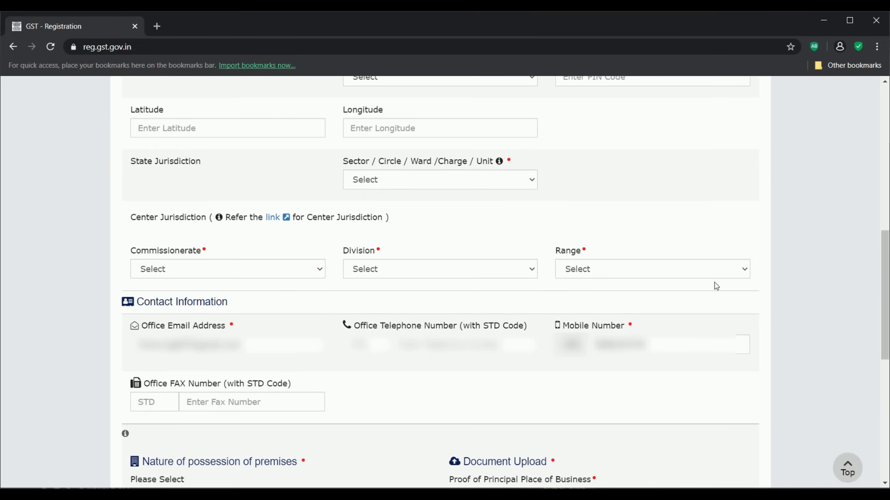
Examine the options for nature of possession of premises and the proof required for the principal place of business.
scroll(281, 258, down, 6)
click(425, 208)
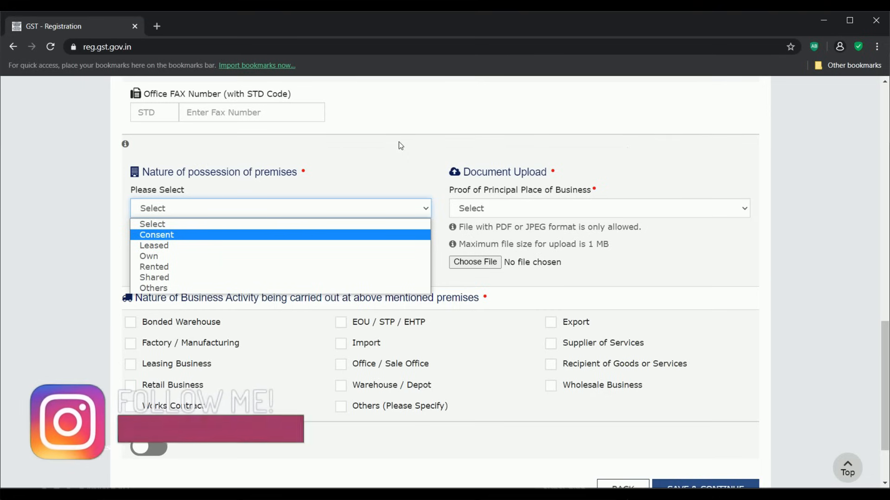
click(480, 172)
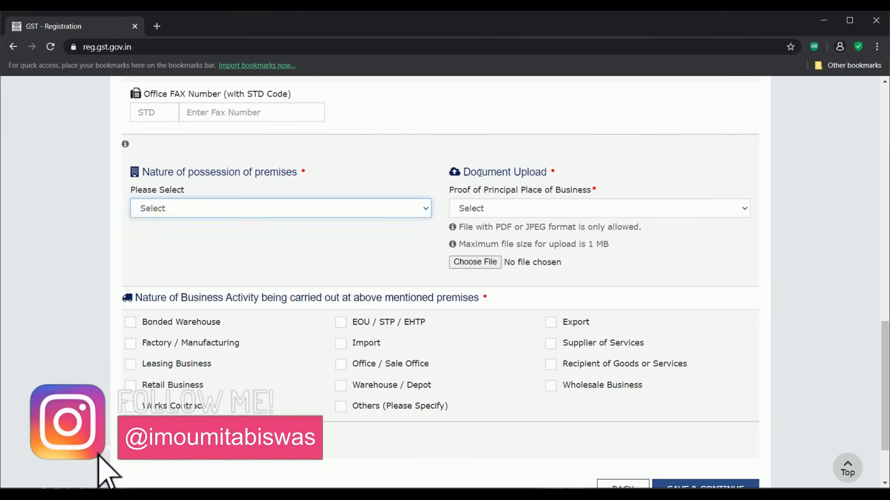
drag(462, 175, 556, 173)
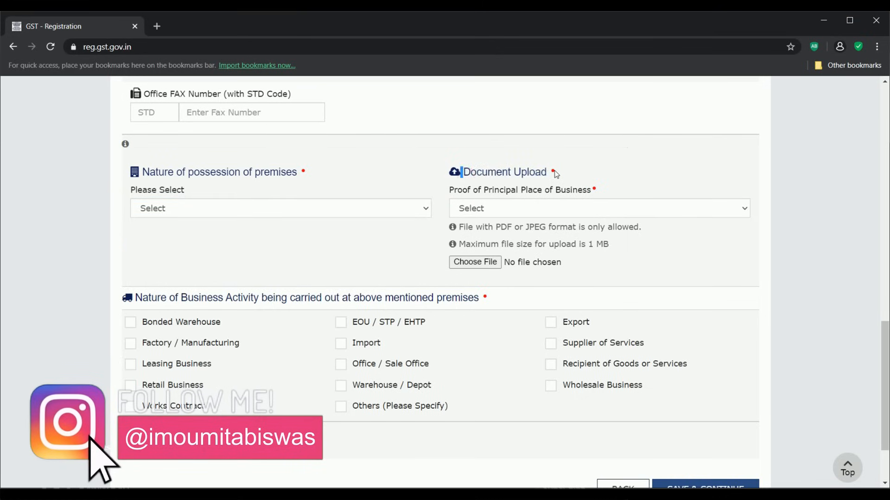
drag(449, 190, 595, 187)
drag(483, 190, 601, 194)
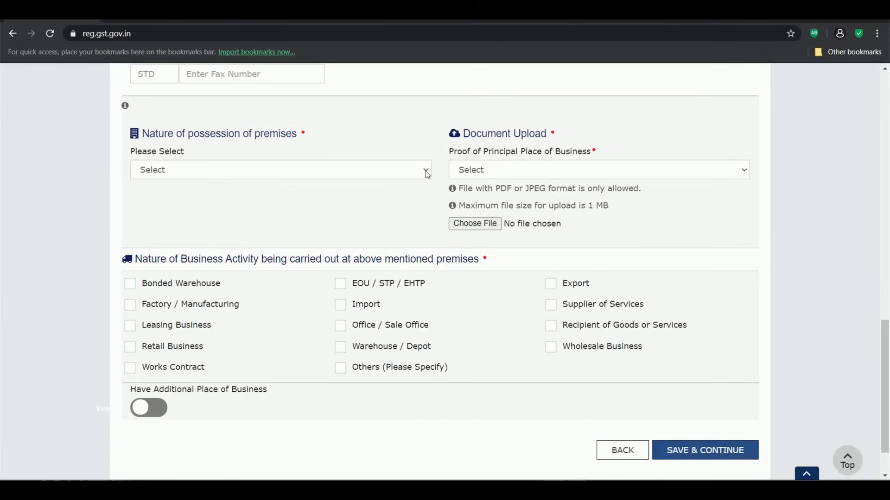
Set the nature of possession of premises to Rented and check which proof documents can be chosen for it.
click(427, 172)
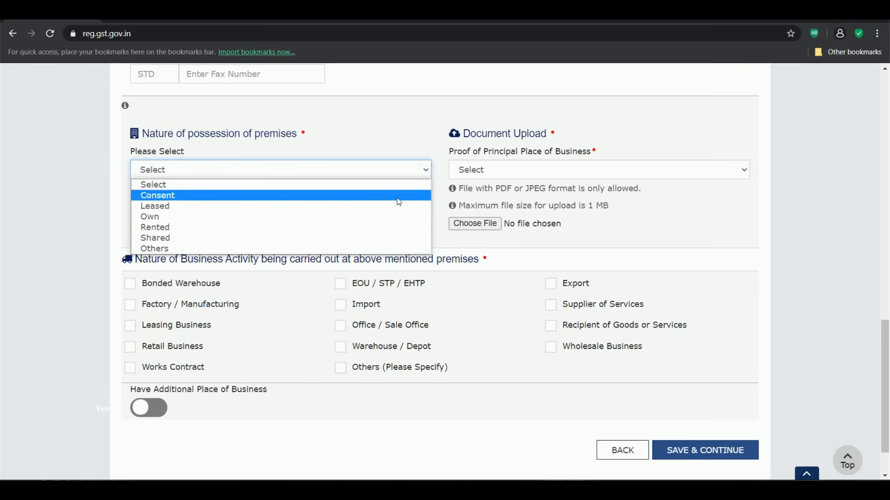
click(385, 229)
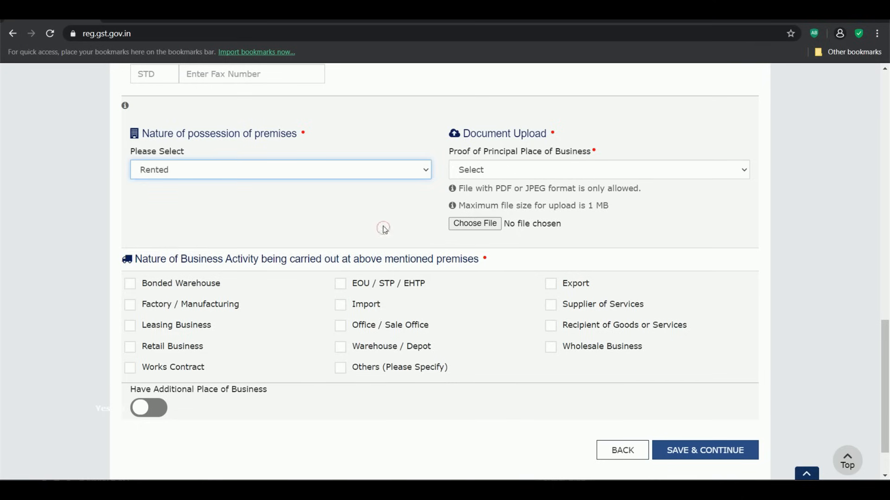
click(575, 173)
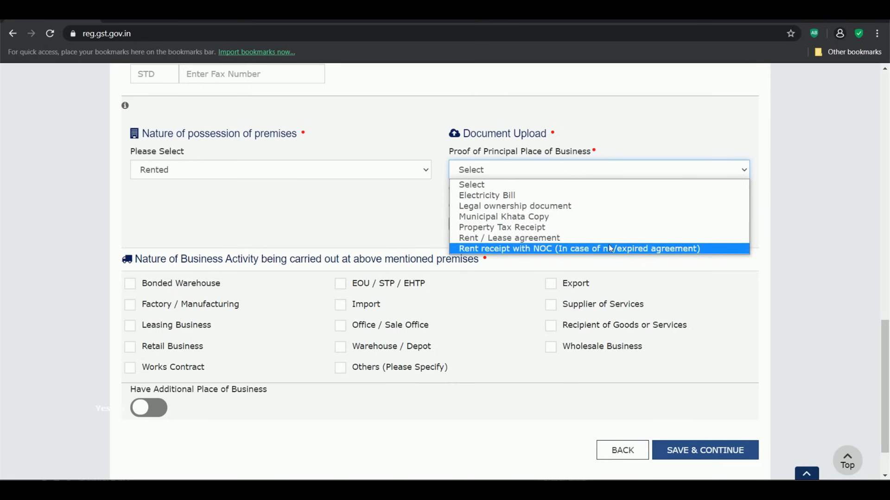
click(424, 174)
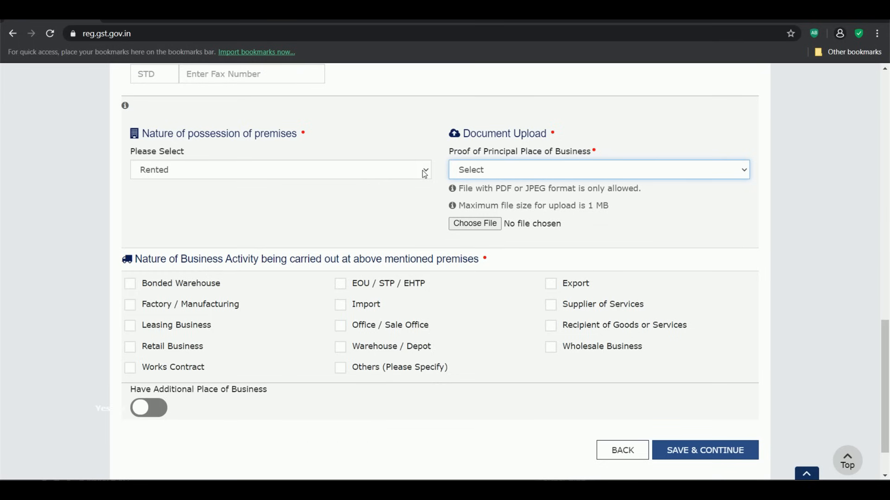
click(424, 174)
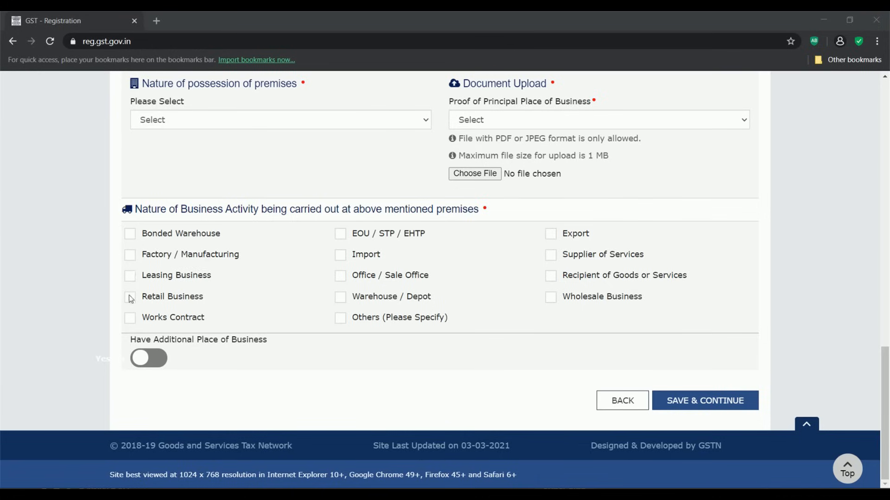
Select Retail Business, Office / Sale Office and Wholesale Business as activities, and save the principal place without additional places of business.
click(130, 299)
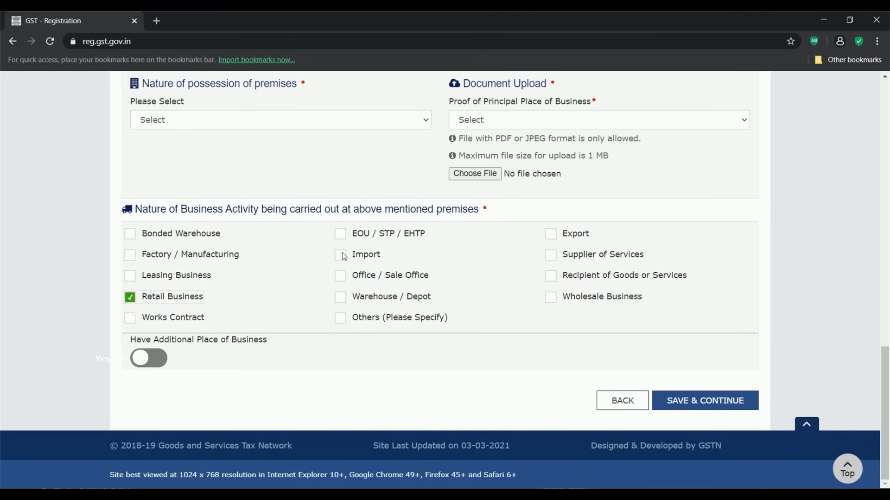
click(365, 274)
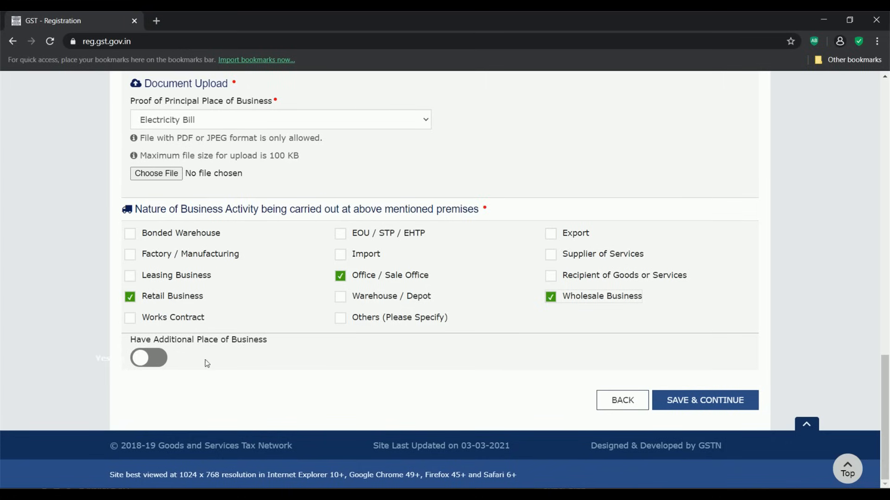
click(709, 406)
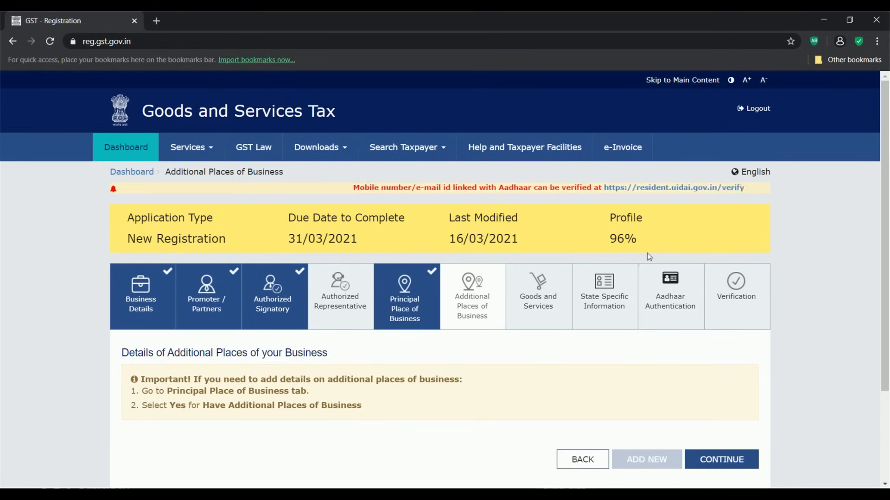
In Goods and Services, search the HSN chapters for clothing, add chapter 61 (Articles of apparel and clothing accessories, knitted or crocheted), and save the goods list.
click(564, 278)
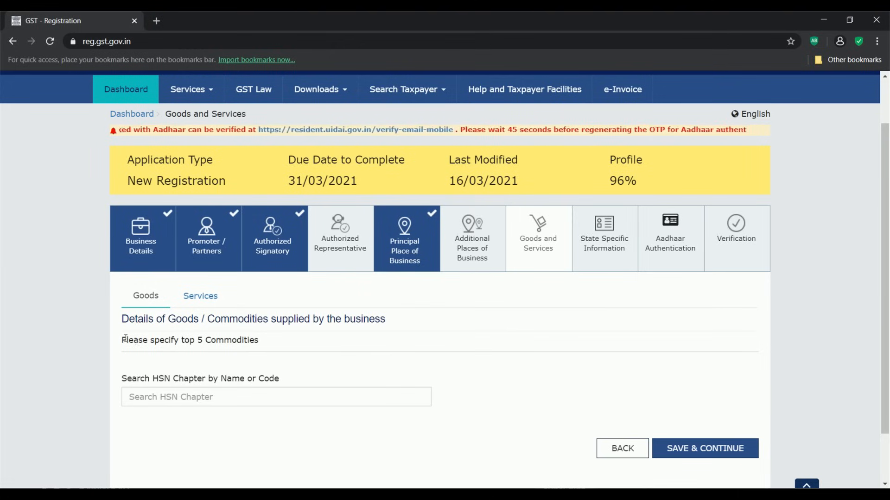
drag(122, 341, 257, 343)
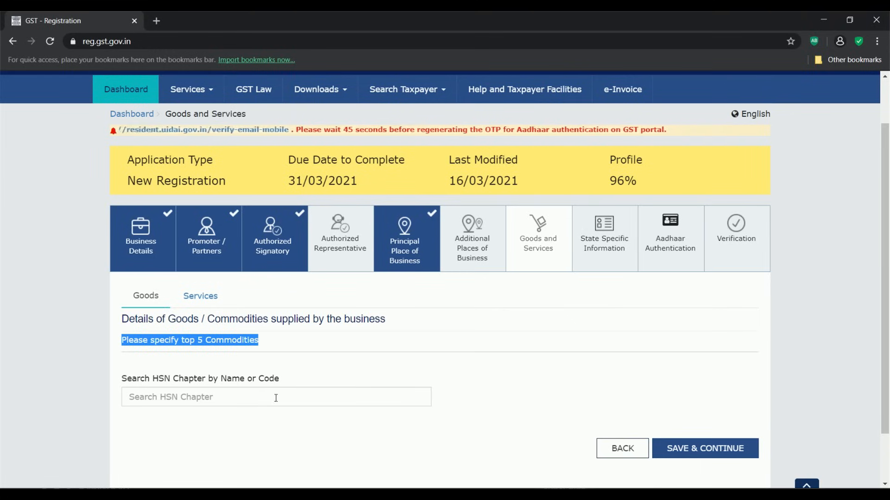
click(132, 375)
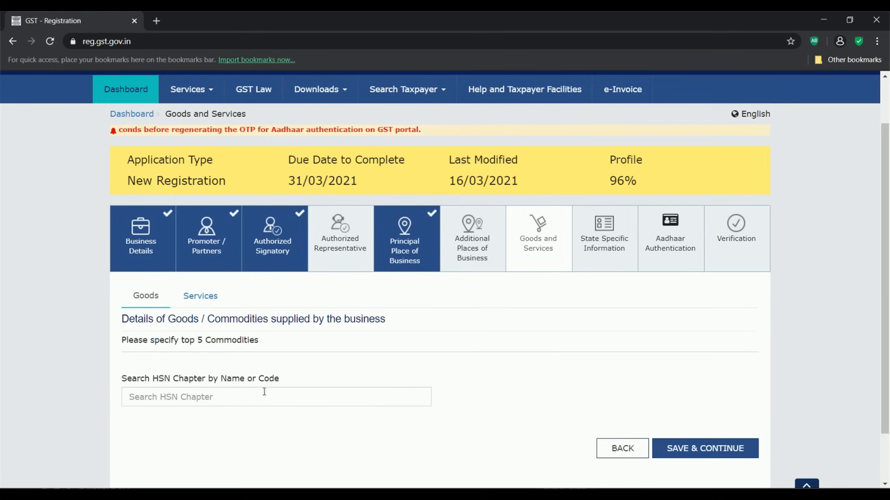
click(173, 401)
text(cloth)
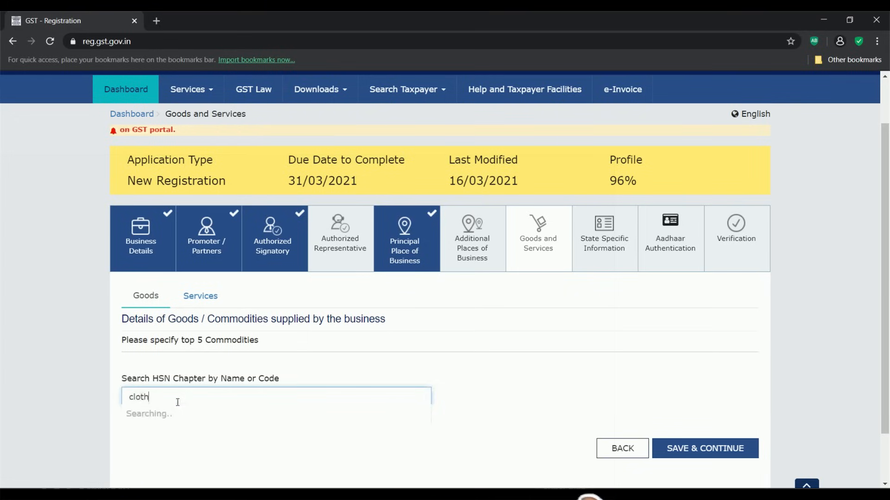
text(ing)
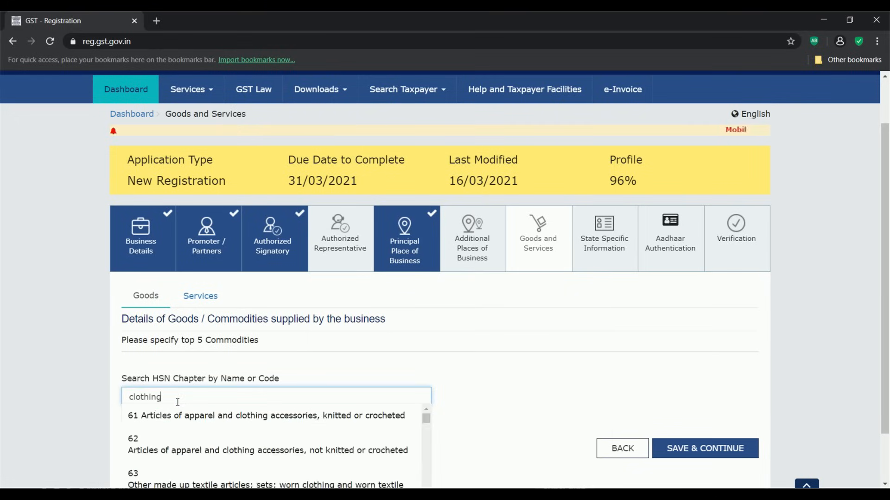
scroll(371, 414, down, 1)
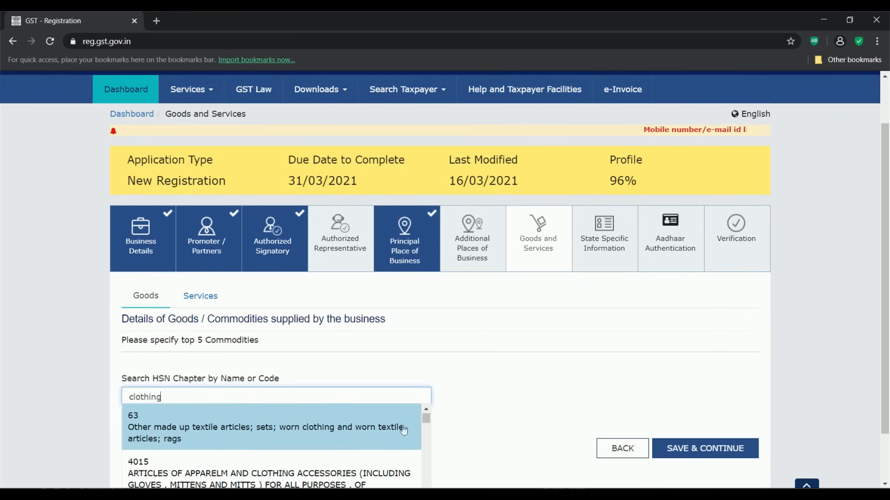
scroll(403, 430, up, 2)
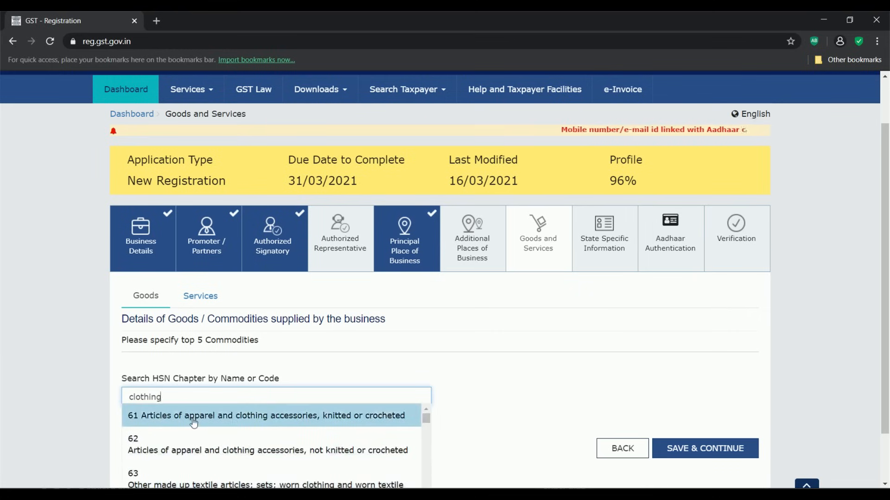
click(387, 419)
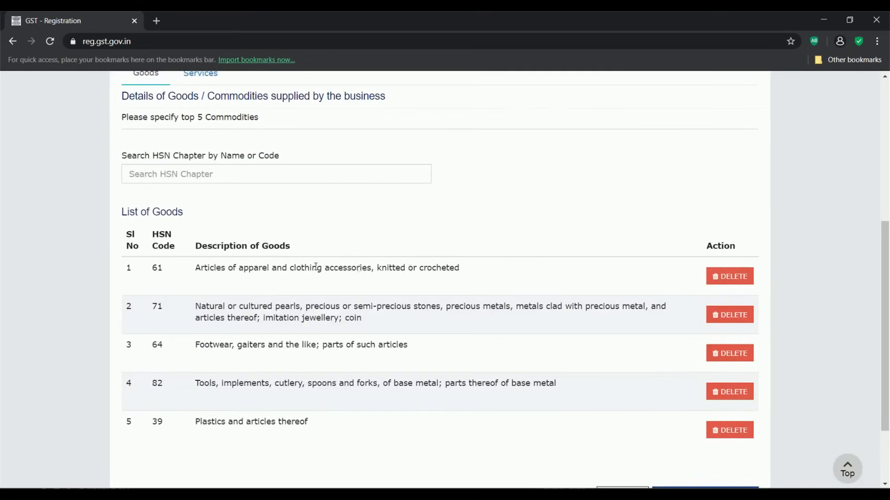
scroll(153, 442, down, 2)
click(693, 438)
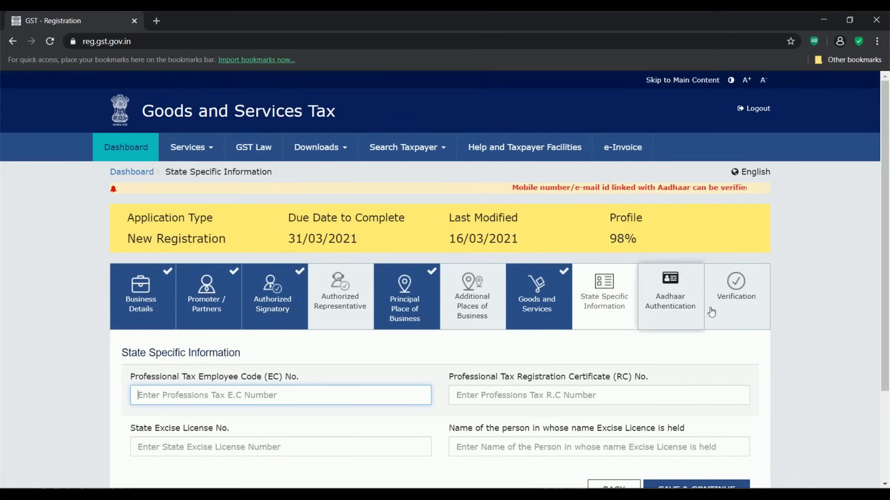
Save State Specific Information with all its fields blank, and continue through Aadhaar Authentication with the opt-in kept at Yes.
scroll(713, 315, down, 3)
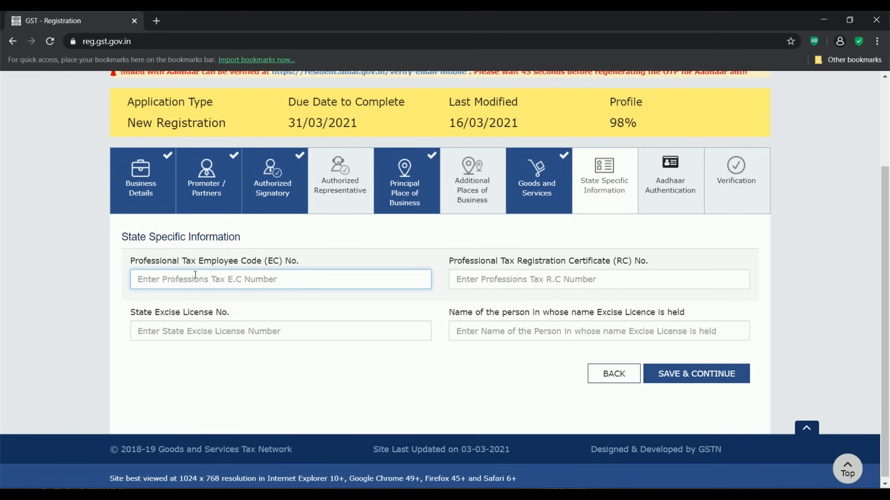
click(559, 279)
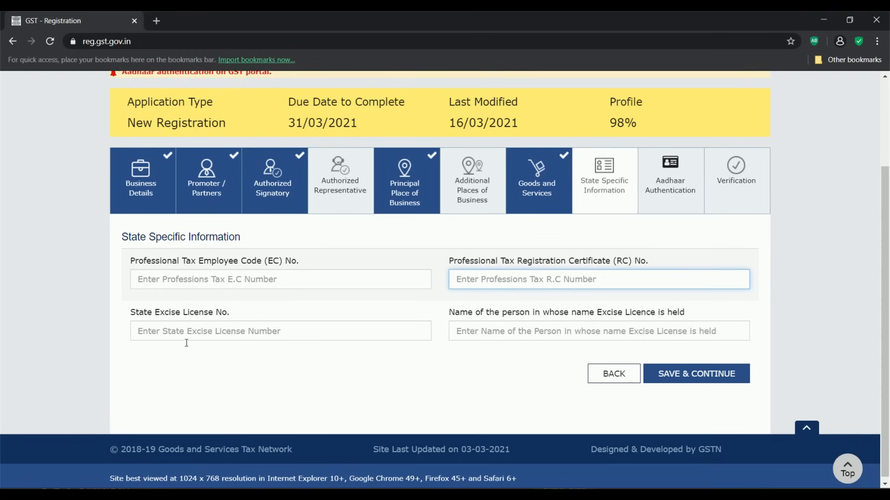
click(730, 373)
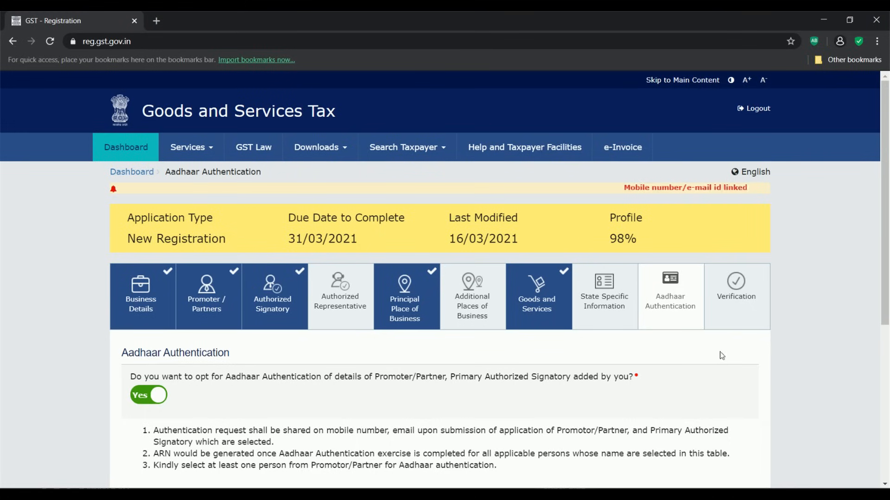
scroll(643, 340, down, 1)
scroll(642, 339, down, 1)
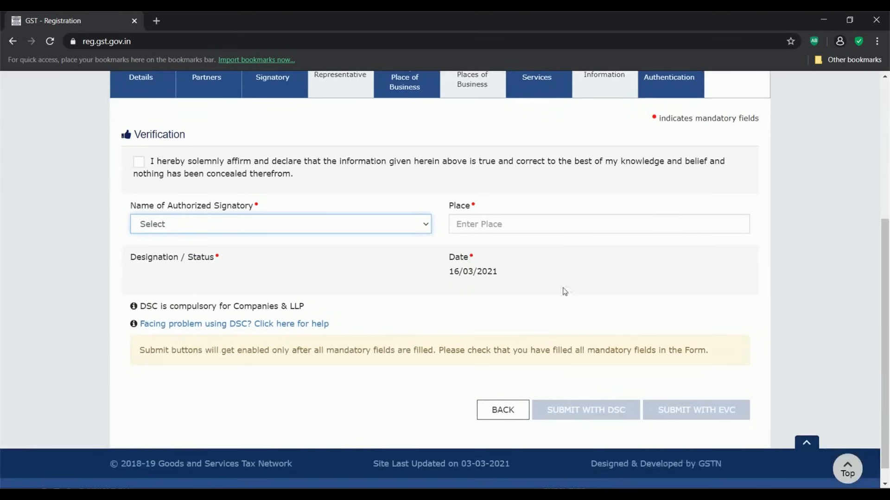
Accept the verification declaration, fill in the authorized signatory and the place Bangalore, and submit the application with EVC.
click(140, 165)
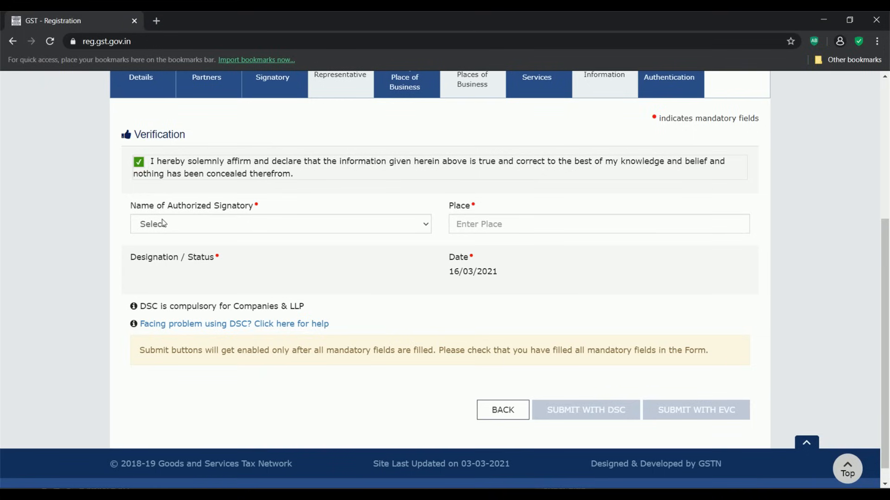
click(414, 234)
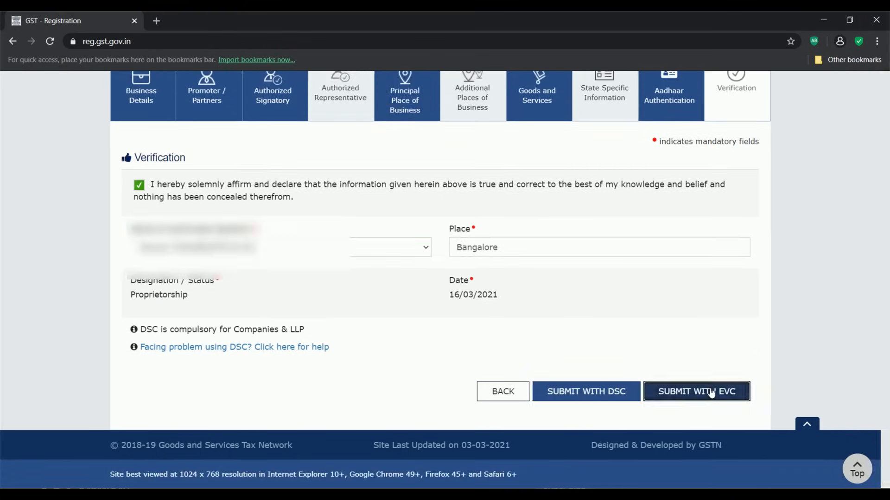
click(711, 391)
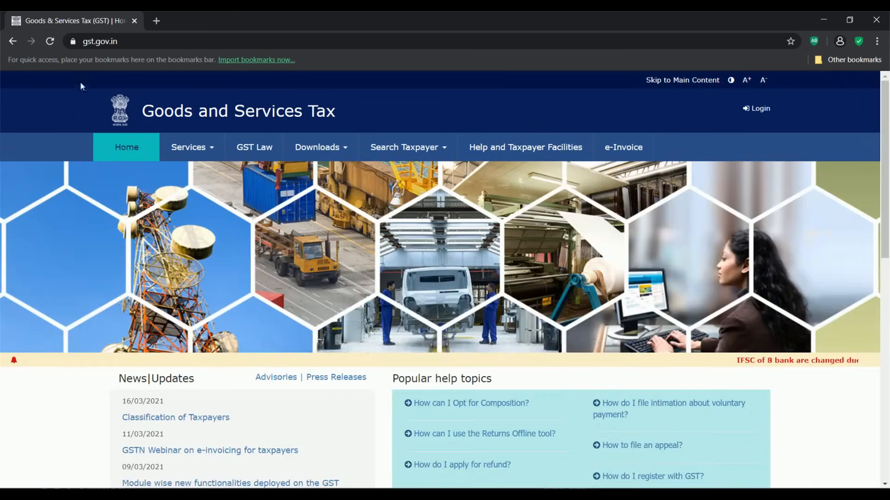
Open Track Application Status from the GST portal's home page and set the module to Registration.
mouse_move(197, 148)
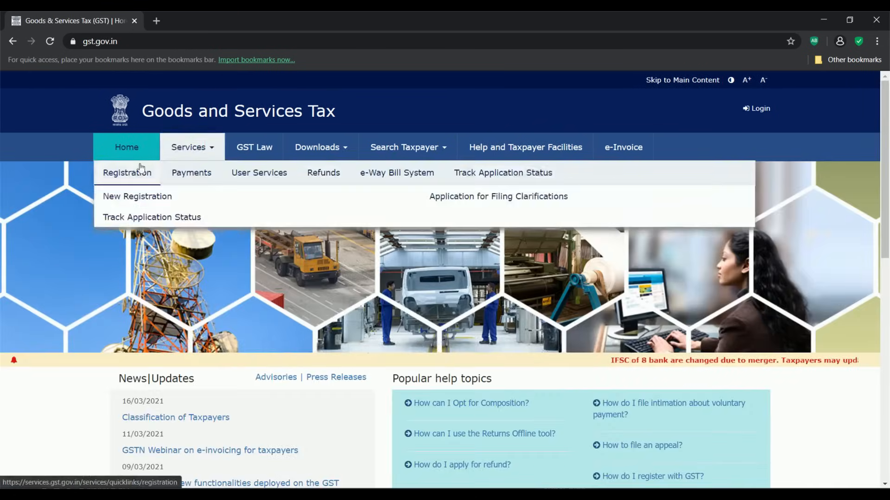
click(556, 183)
click(239, 262)
click(236, 301)
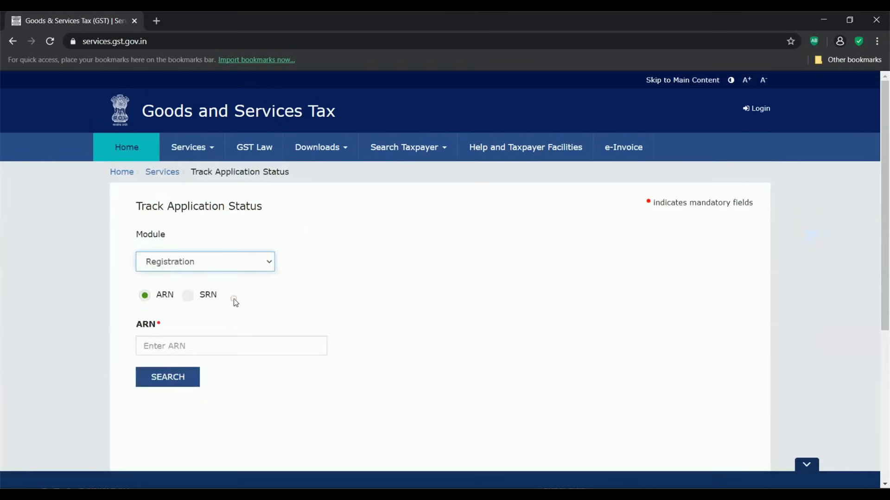